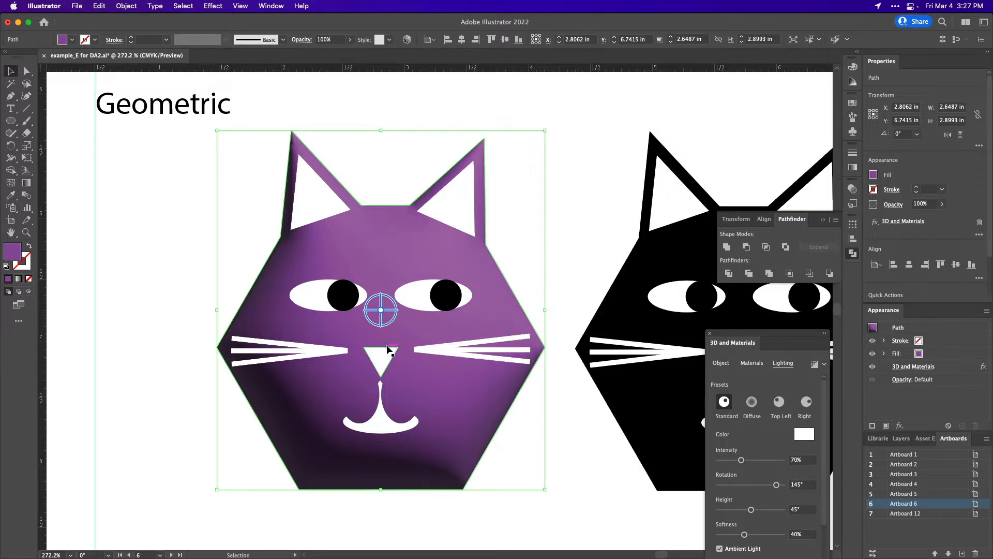
Apply the Inflate 3D effect to both sets of whiskers on the purple cat
click(315, 350)
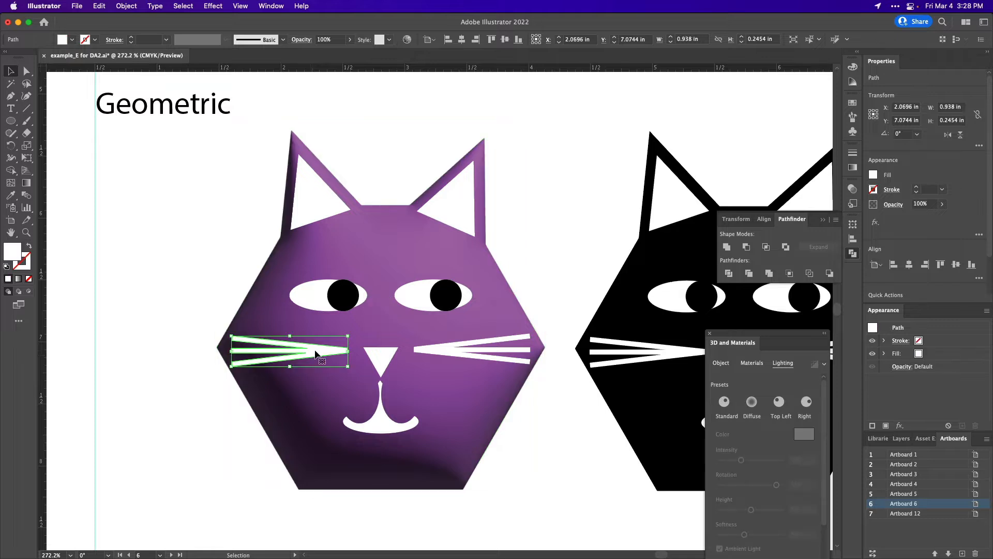
shift+click(428, 354)
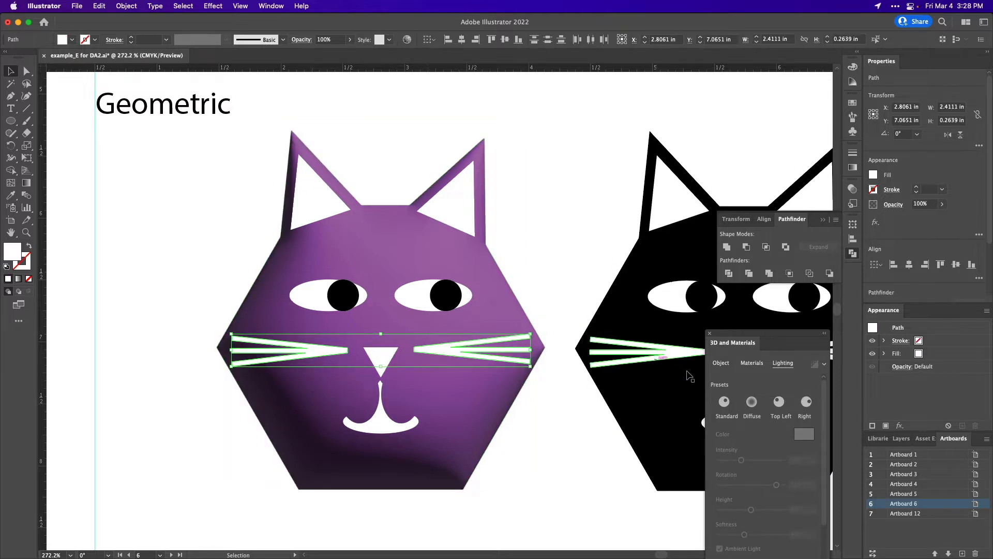
click(721, 364)
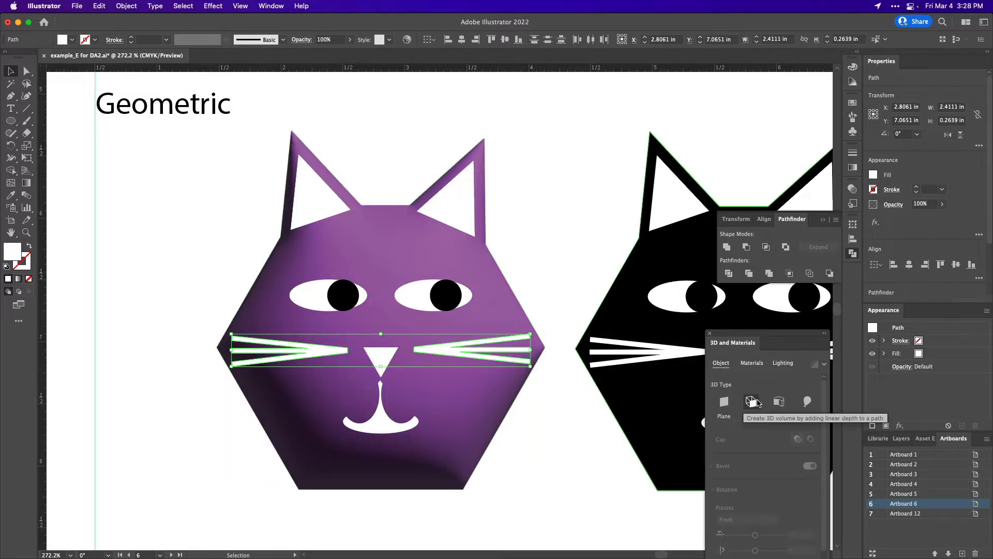
click(808, 402)
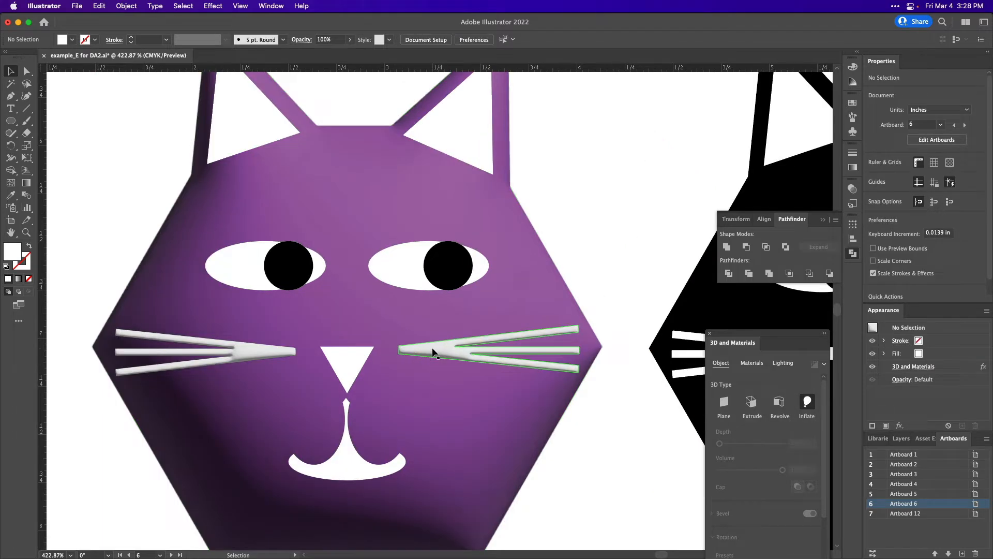
Try the Extrude 3D type on the purple cat's right whiskers with a depth of about 63 pt and the bevel turned on
click(751, 403)
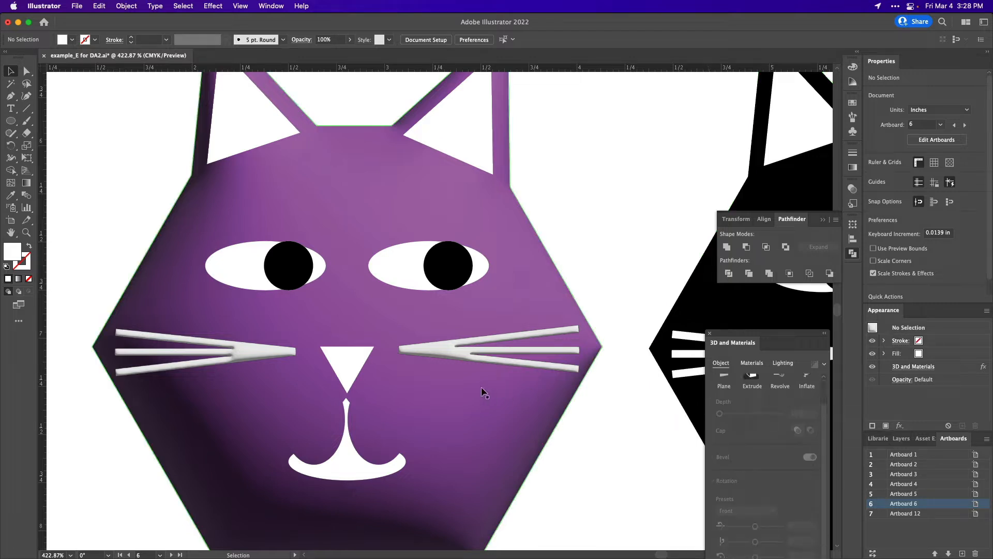
click(451, 343)
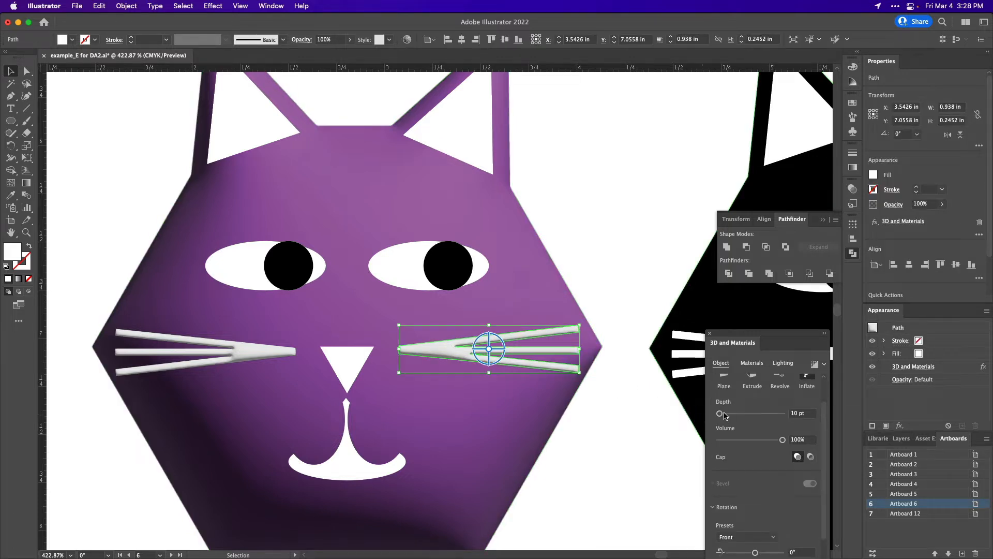
scroll(747, 383, up, 1)
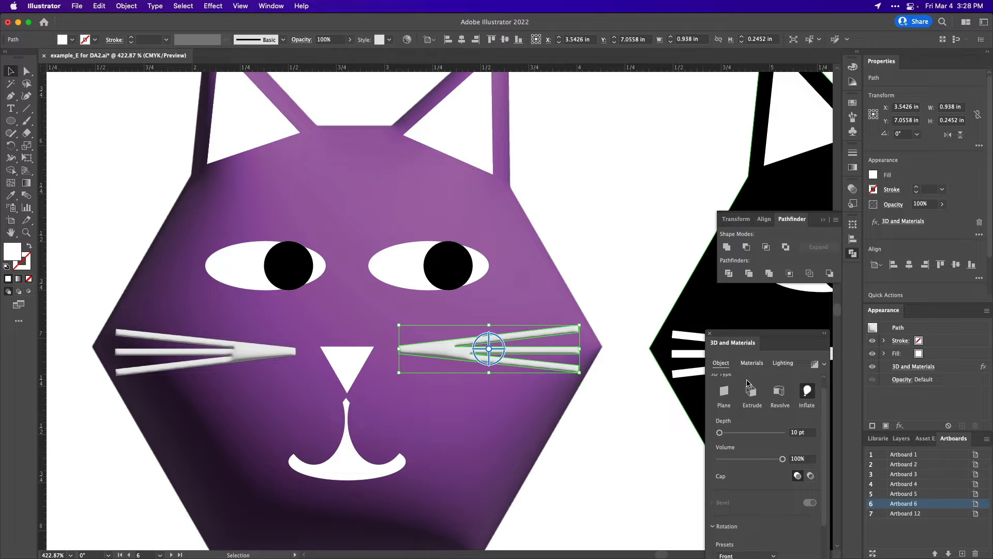
click(750, 389)
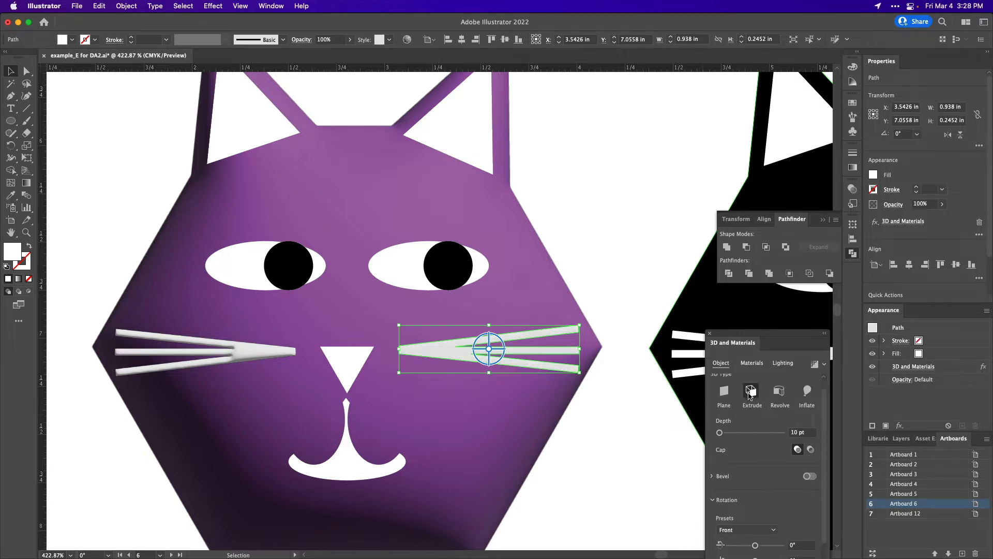
drag(725, 435, 720, 433)
click(810, 476)
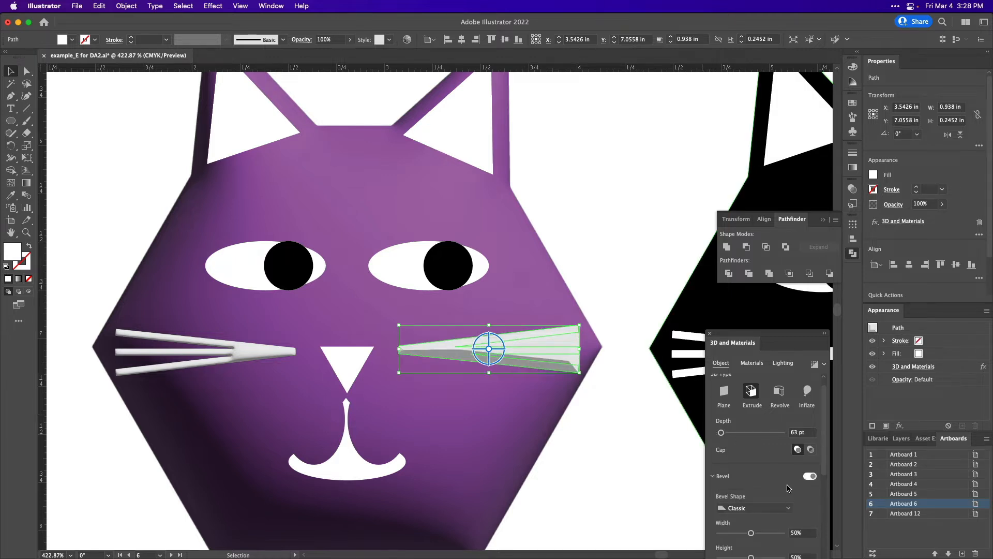
Set the right whiskers' depth to 0 pt and change their 3D type back to Inflate
drag(721, 433, 718, 433)
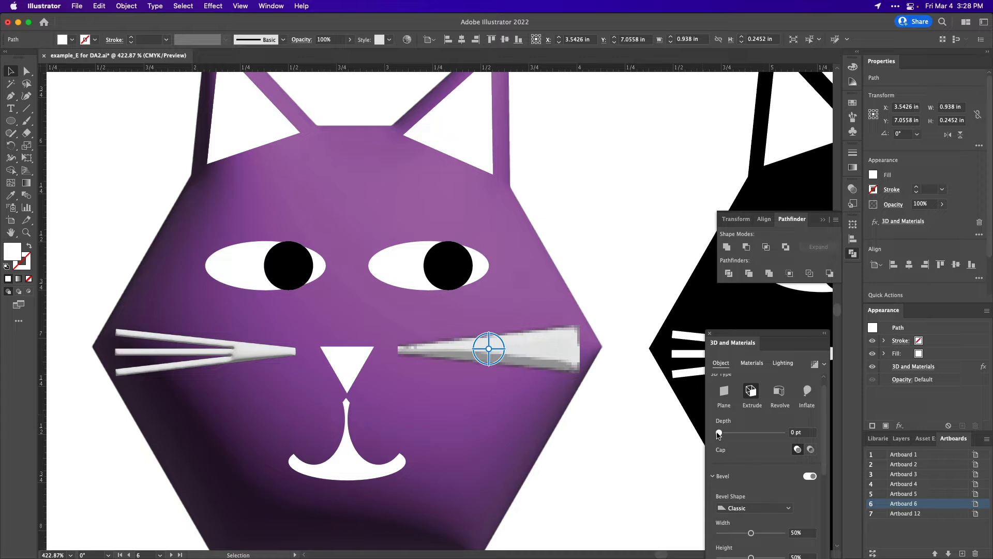
click(541, 421)
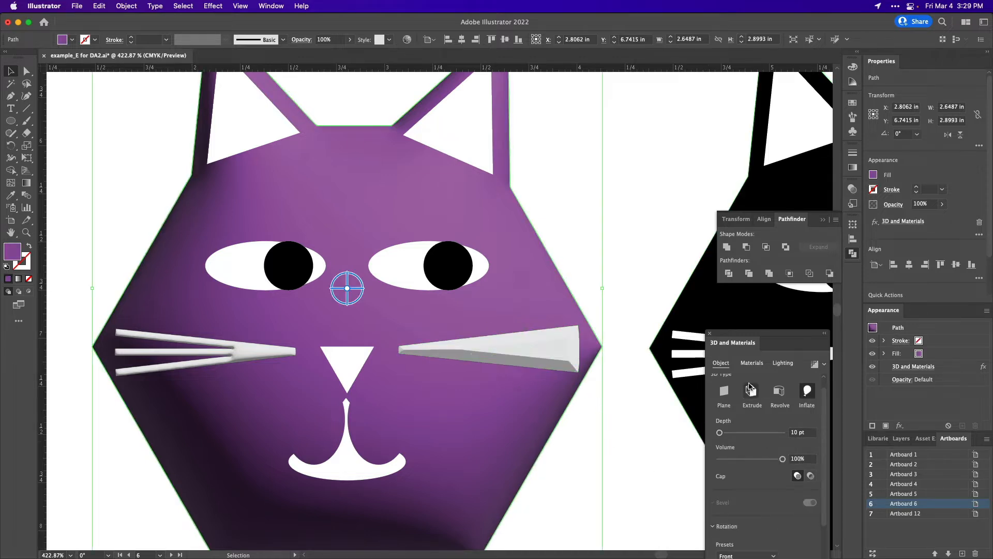
click(552, 344)
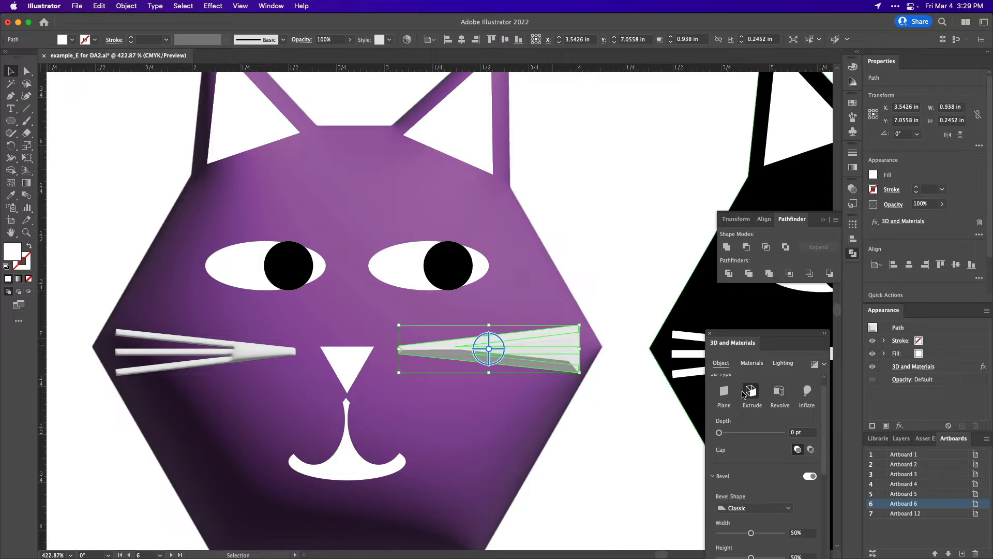
click(805, 393)
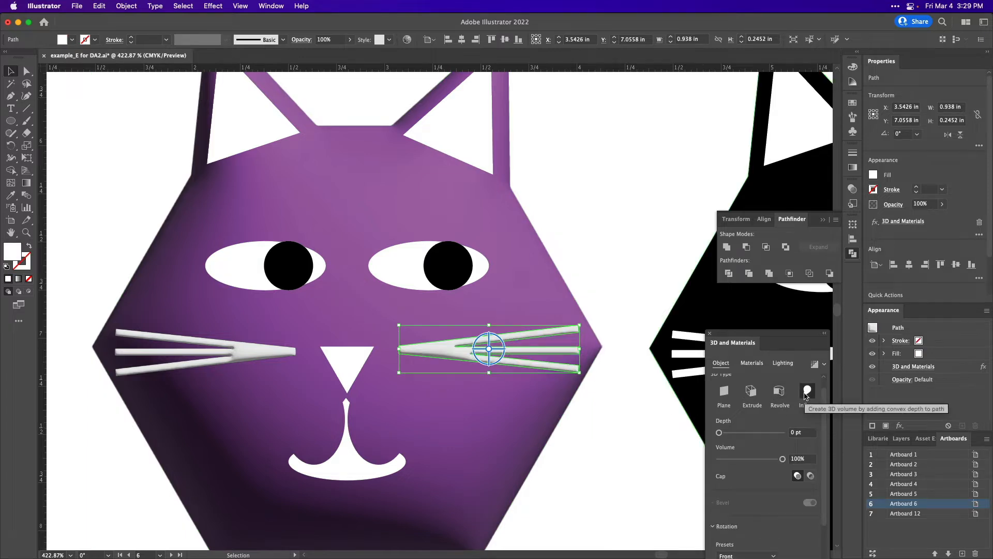
Apply the Extrude 3D effect to the purple cat's triangular nose and set its rotation preset to Front
click(341, 361)
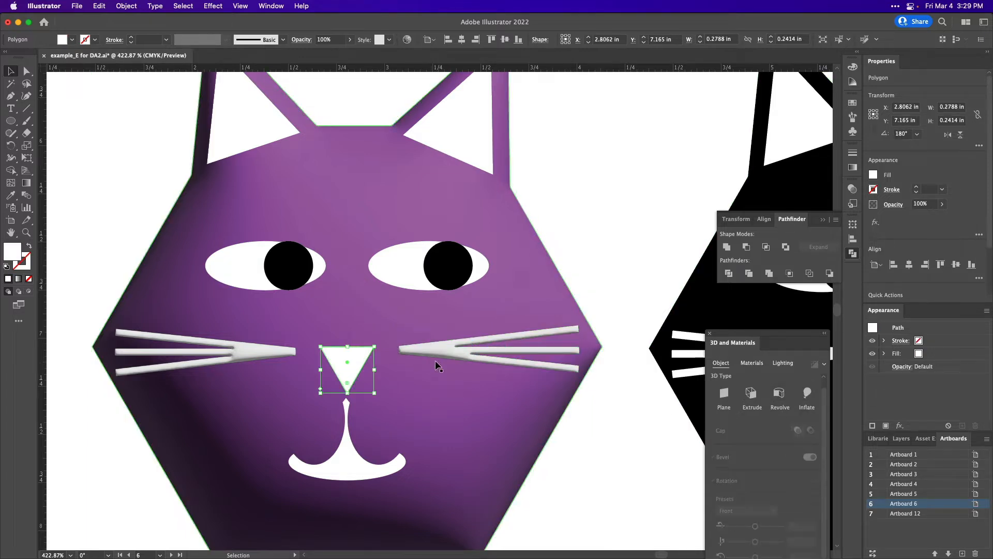
click(752, 394)
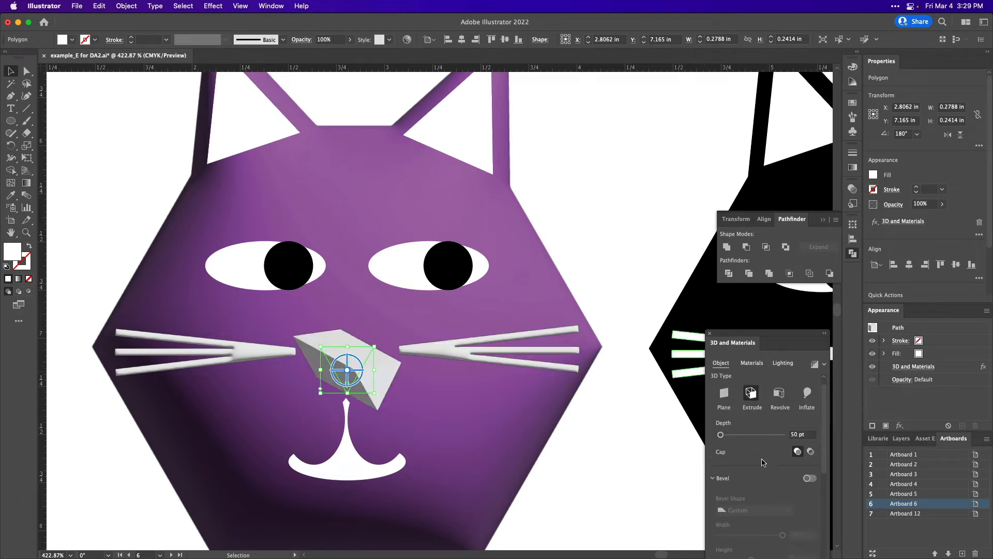
scroll(764, 477, down, 5)
click(760, 515)
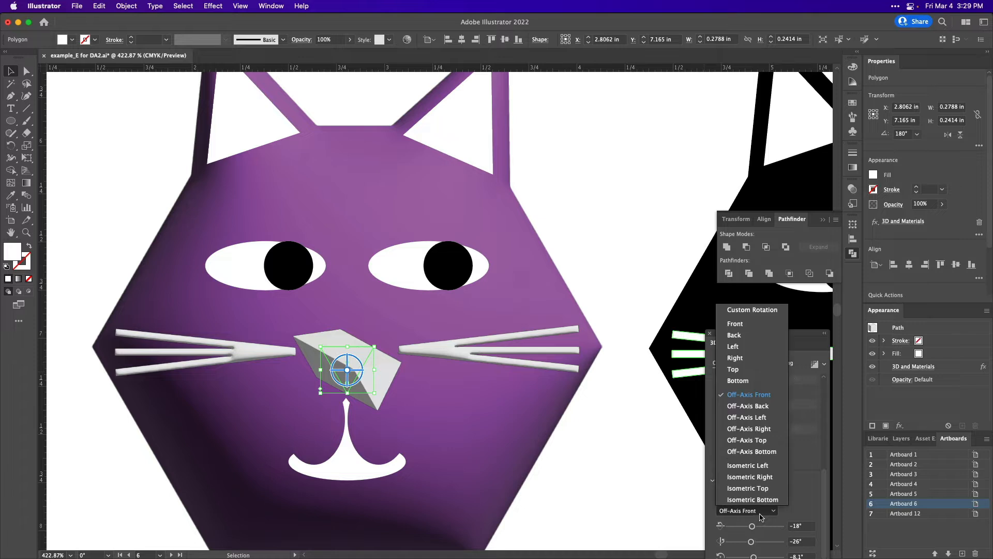
click(735, 325)
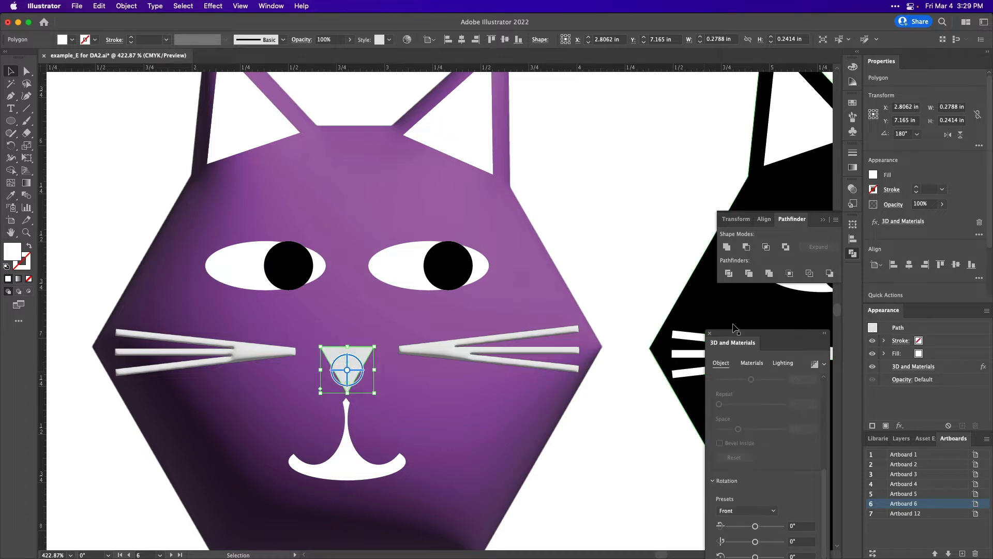
Turn on the bevel for the extruded nose, then deselect it
scroll(769, 490, up, 5)
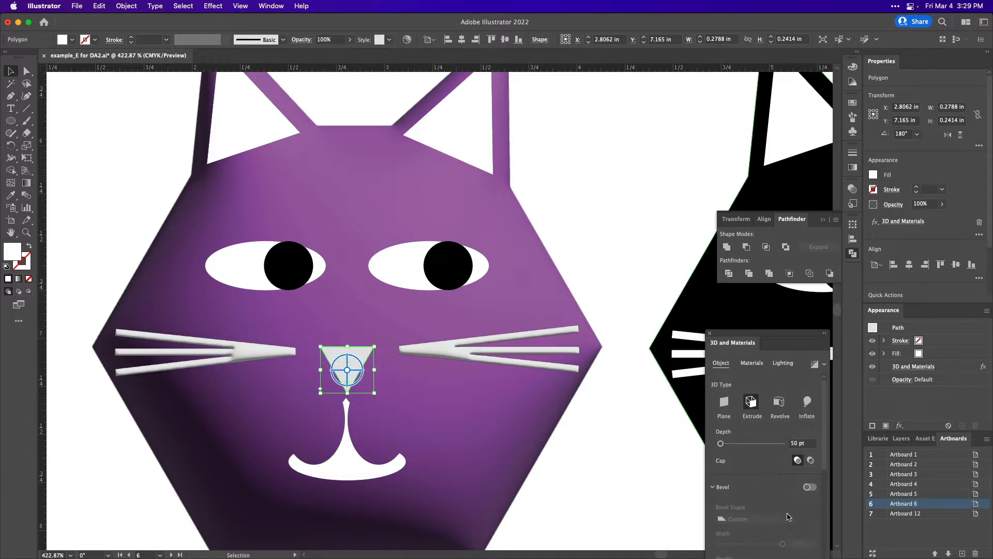
click(809, 487)
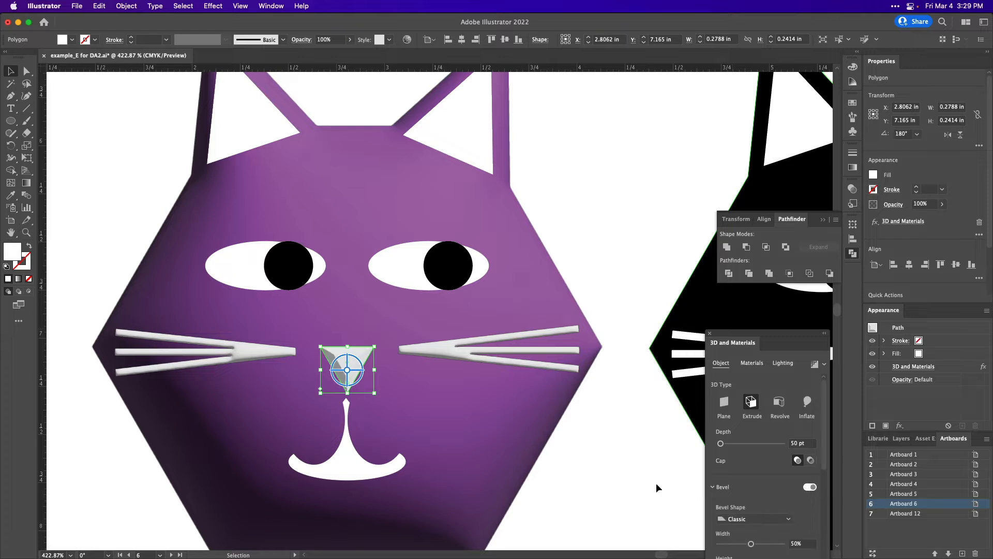
click(586, 448)
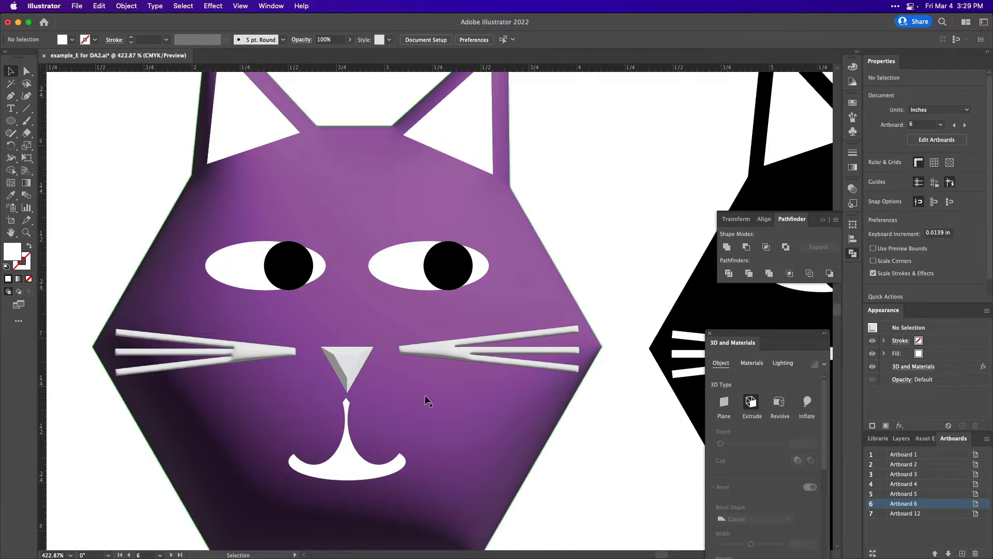
Fill the nose with dark purple, hex 500D70
click(351, 365)
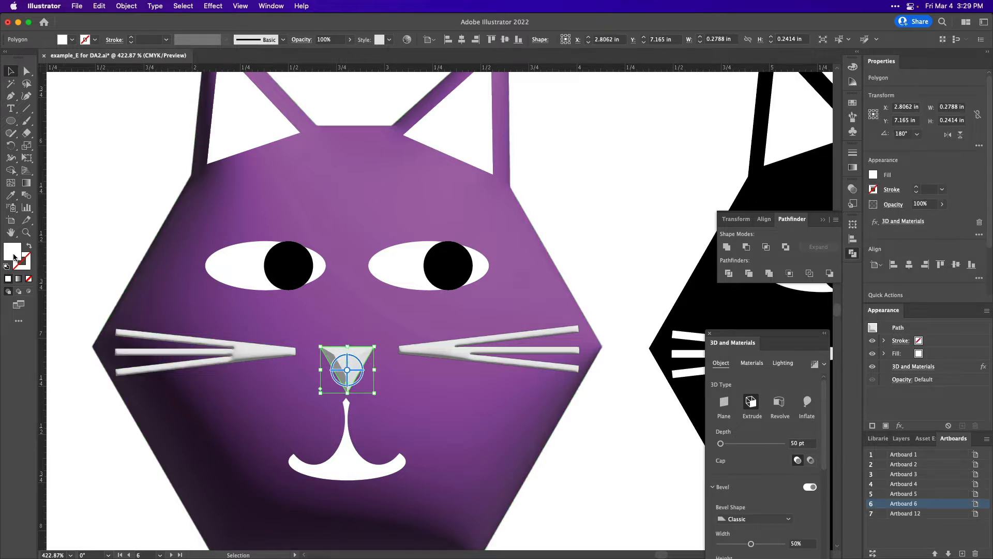
double_click(14, 257)
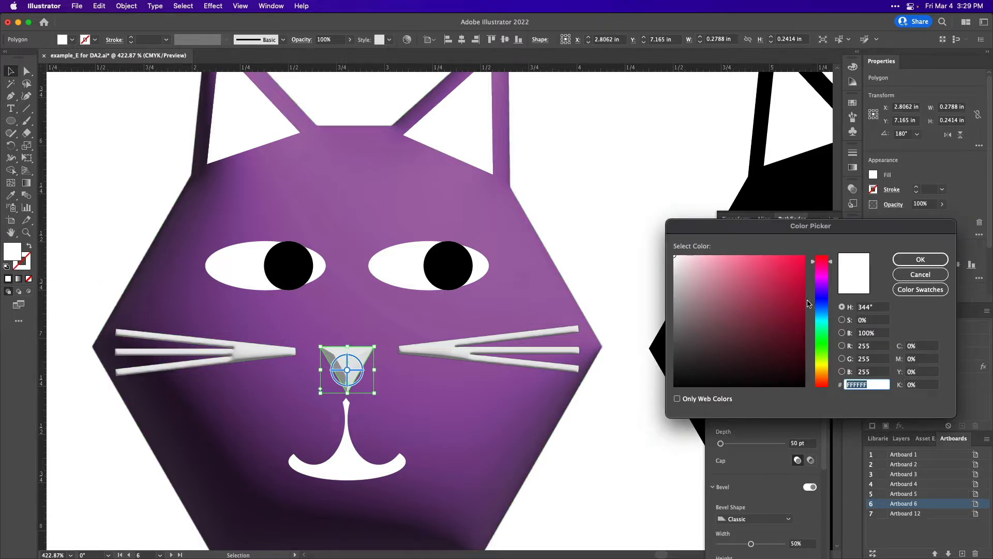
click(825, 284)
click(787, 313)
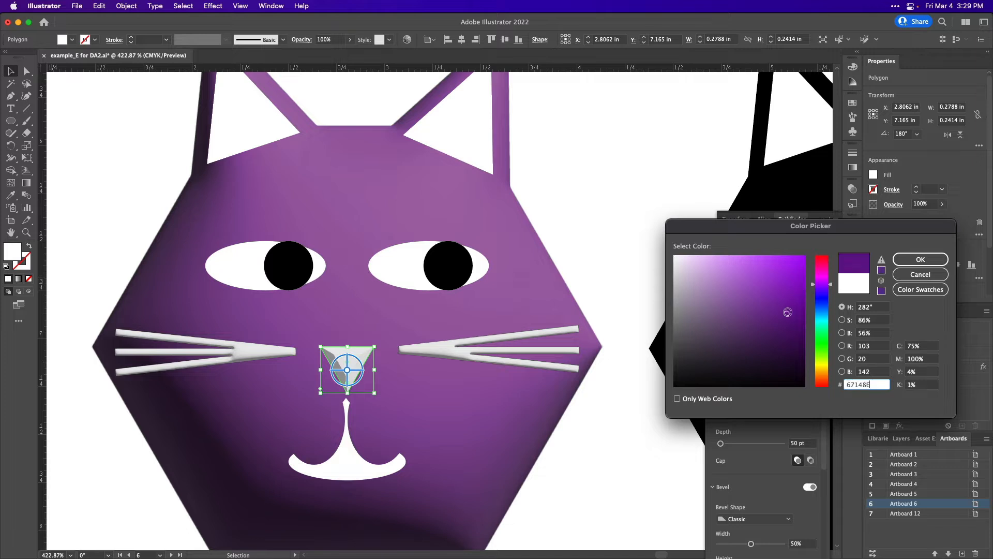
click(789, 327)
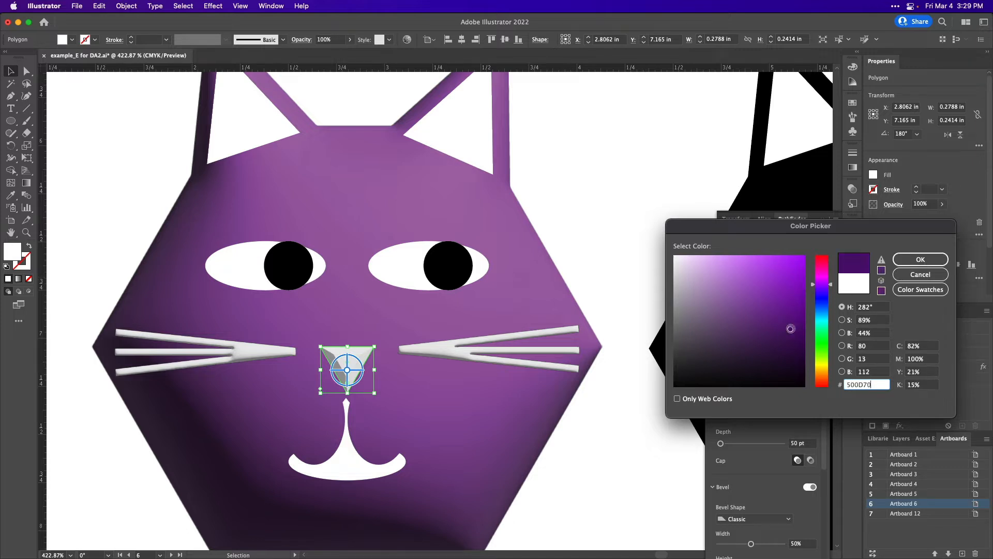
click(903, 265)
click(585, 477)
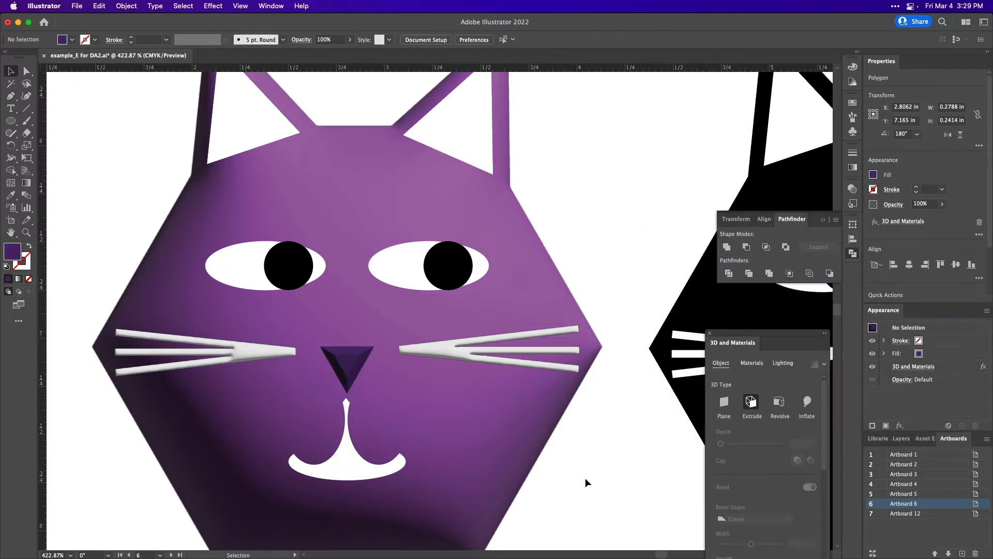
Try the Round bevel shape on the nose and deselect it to view the effect
click(350, 365)
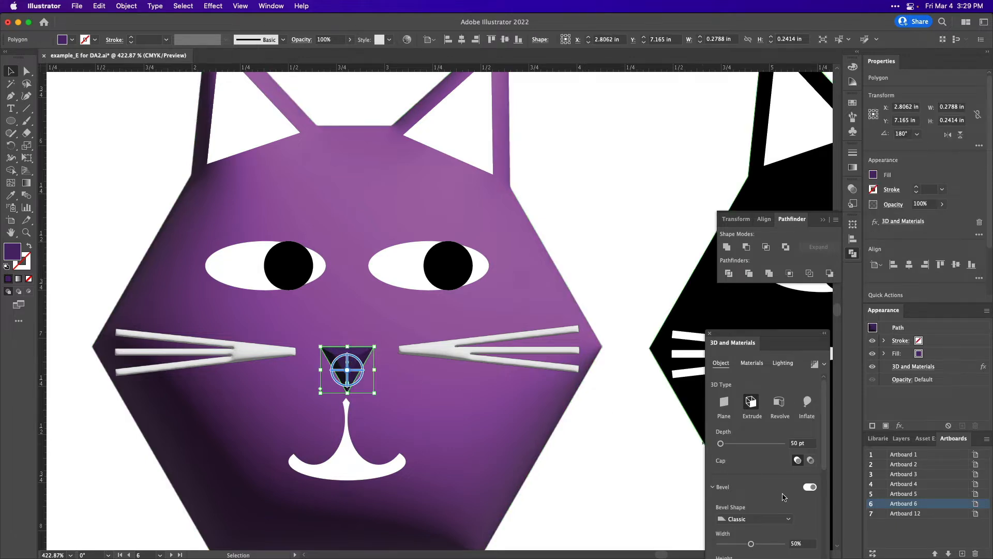
scroll(784, 497, down, 5)
scroll(782, 422, up, 2)
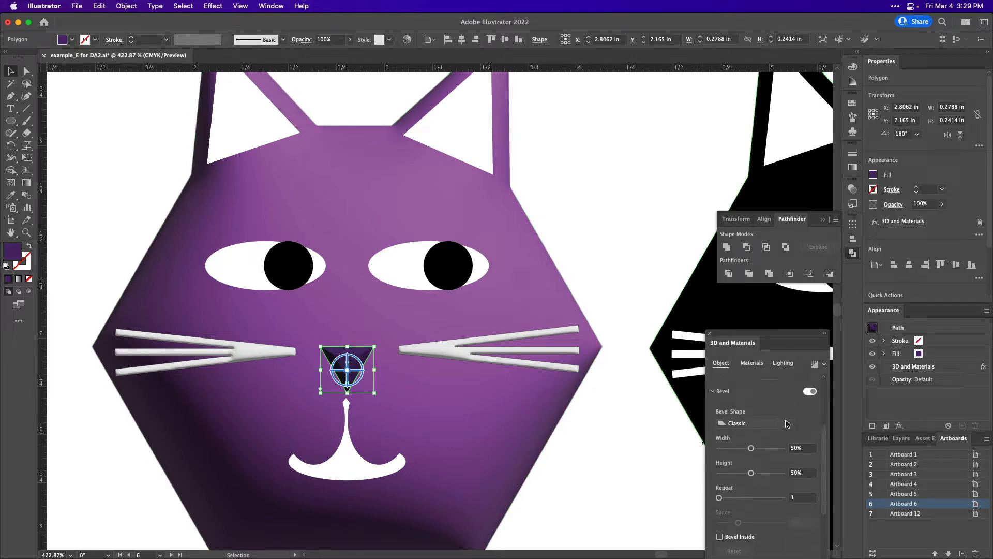
click(776, 423)
click(779, 450)
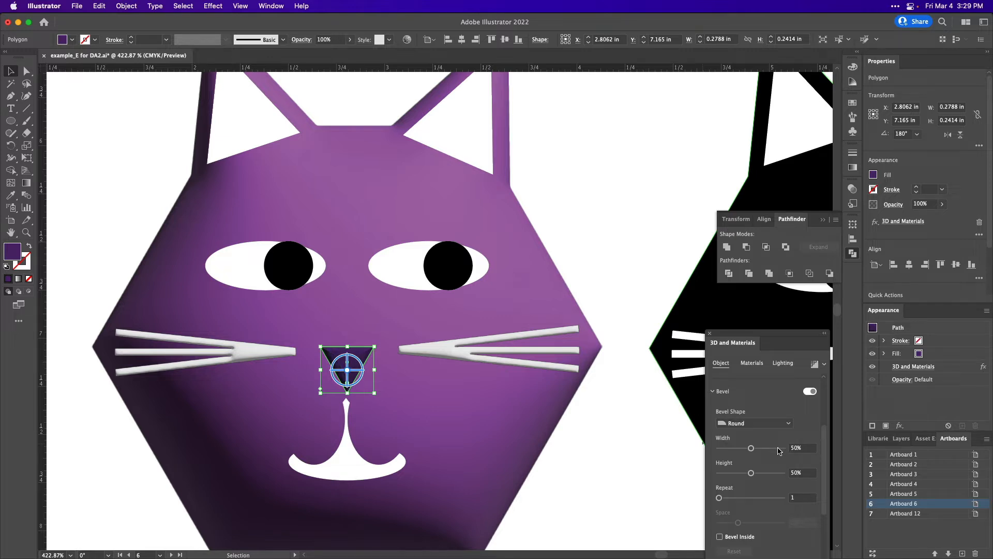
click(642, 473)
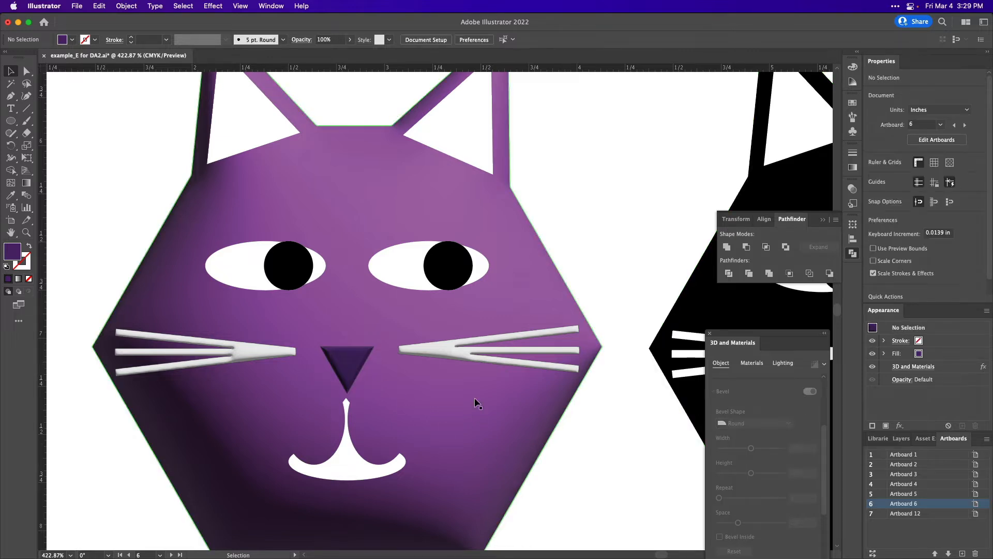
Try the Convex bevel shape on the nose and deselect it to view the effect
click(352, 367)
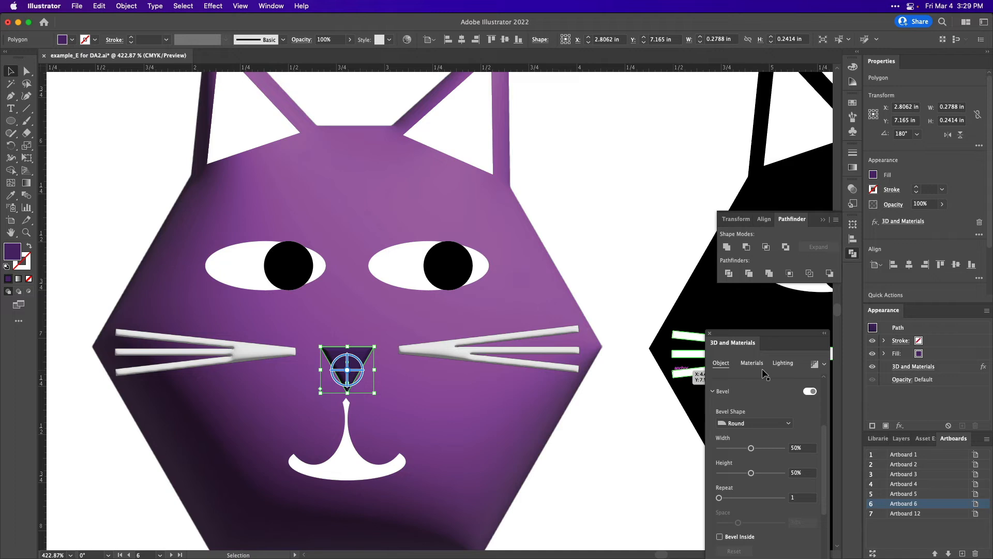
click(788, 423)
click(776, 457)
click(628, 450)
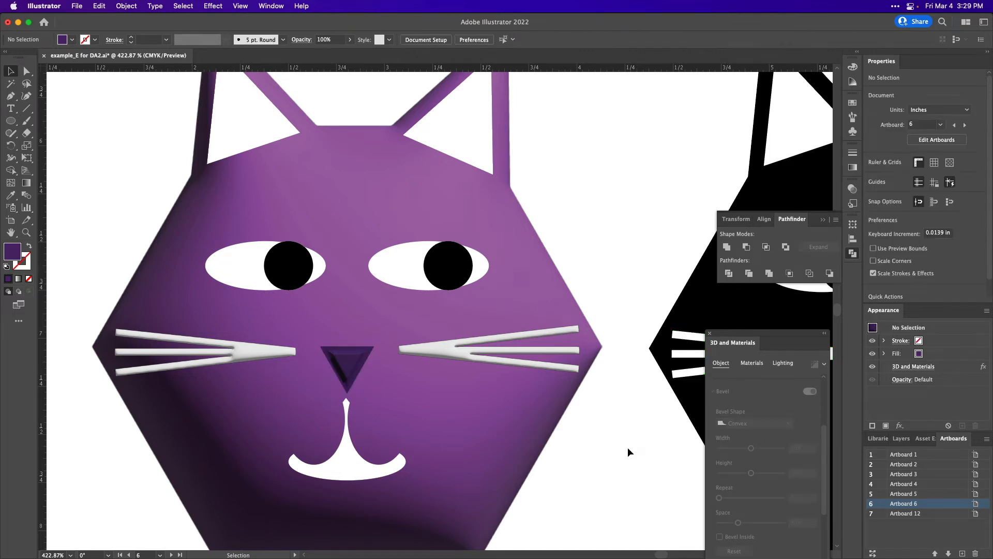
Try the Step bevel shape on the nose and deselect it to view the effect
click(348, 366)
click(742, 423)
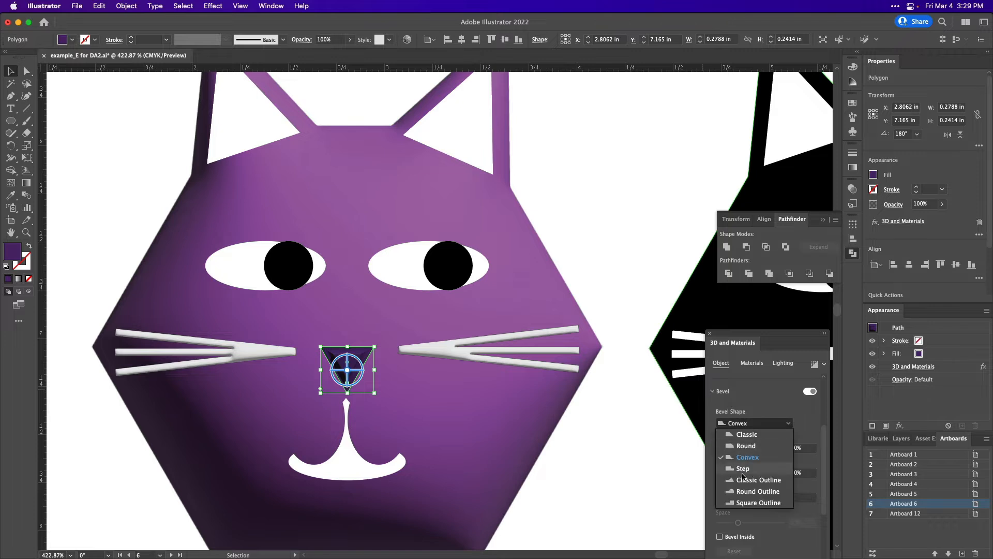
click(743, 470)
click(583, 456)
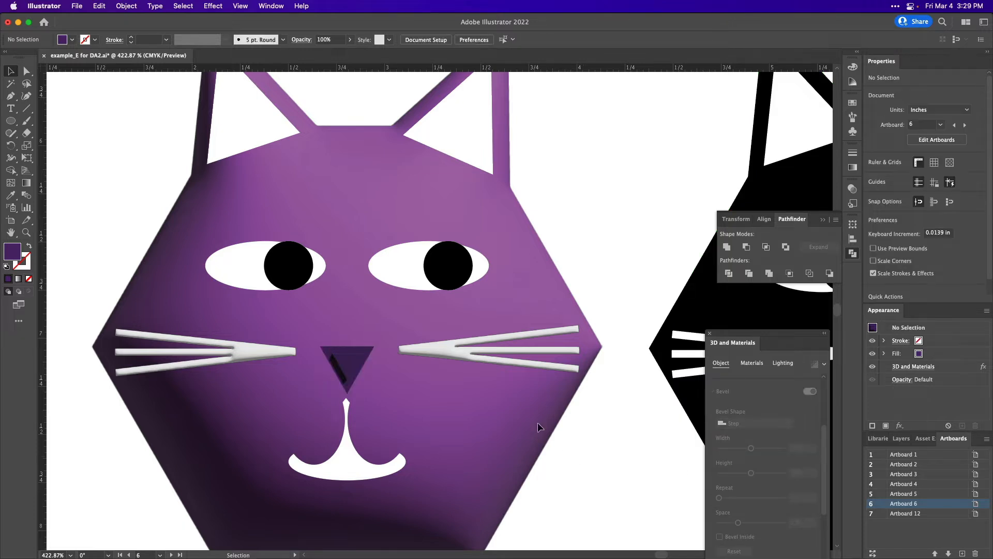
Set the nose's bevel shape back to Classic
click(370, 368)
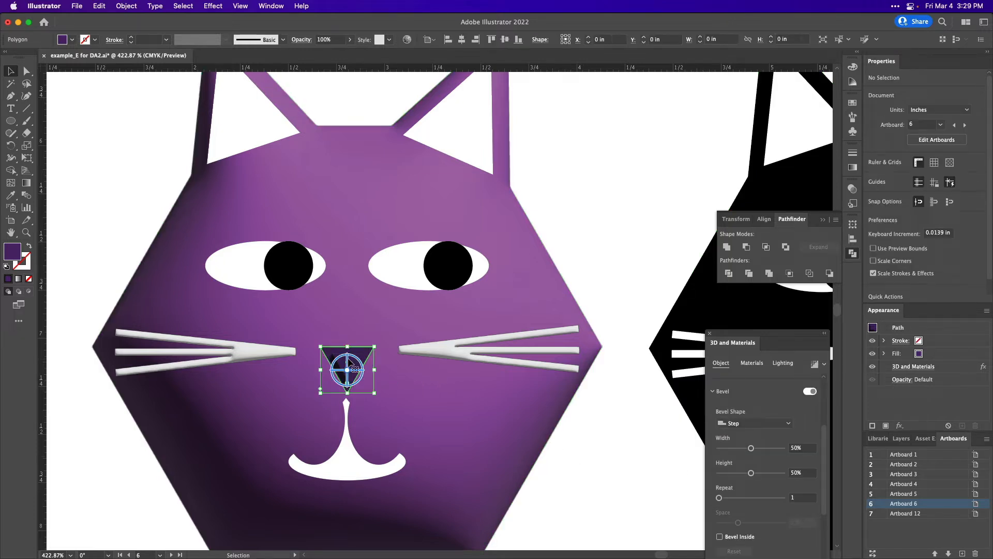
click(766, 424)
click(765, 438)
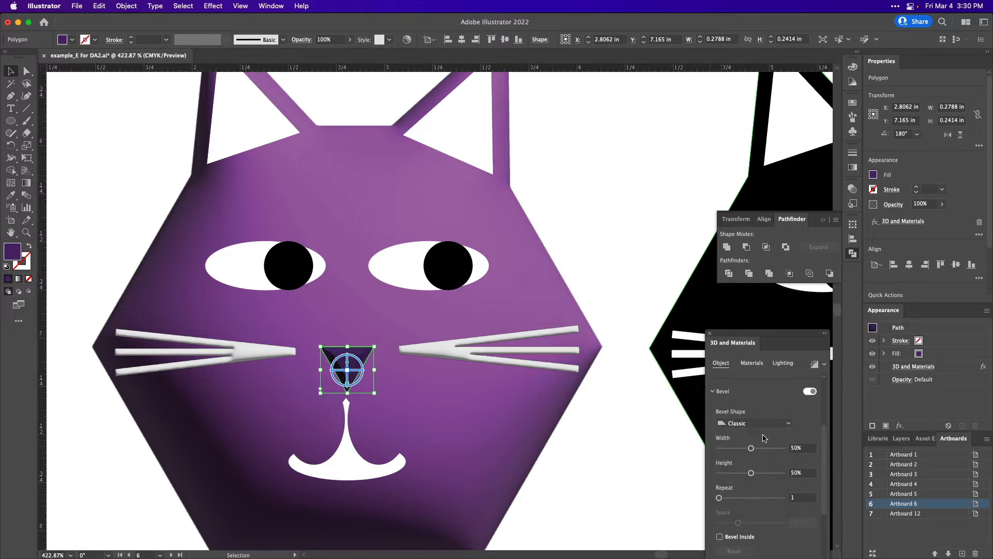
Try a light intensity of 112% on the nose and deselect it to view the effect
click(601, 472)
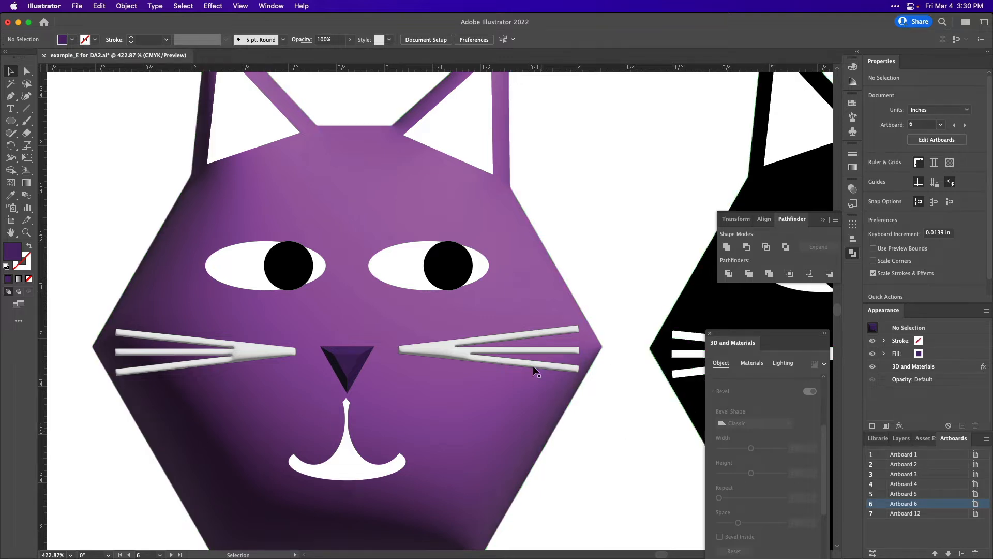
click(356, 363)
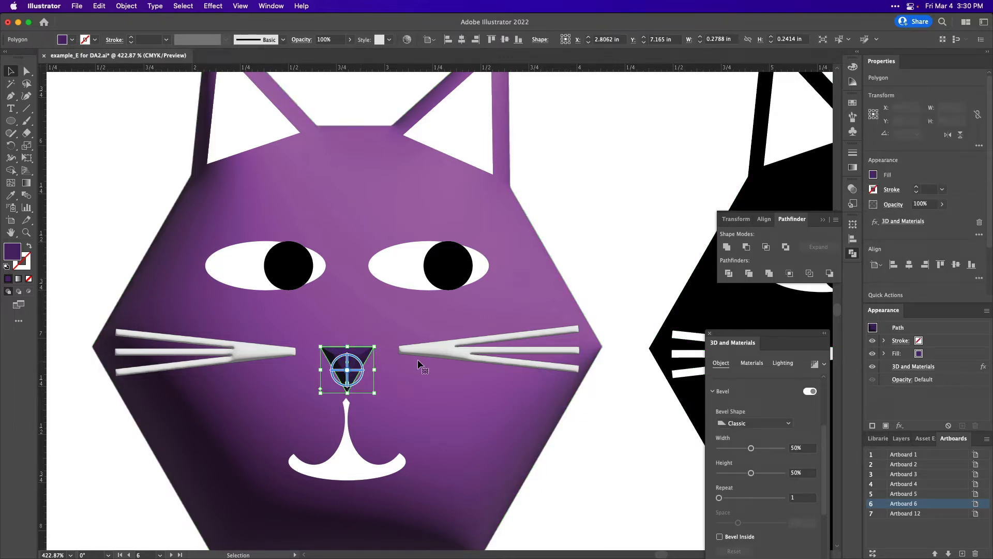
click(783, 363)
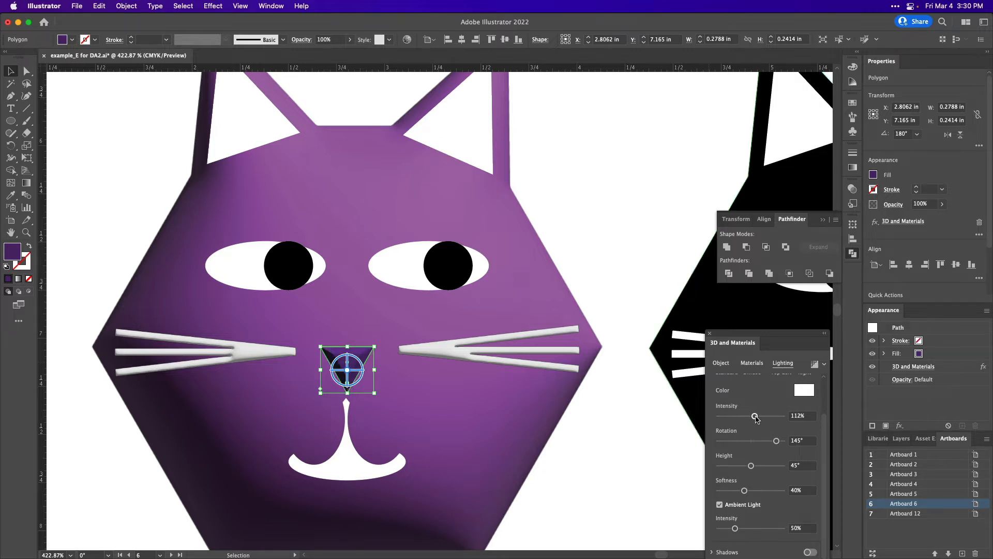
click(505, 464)
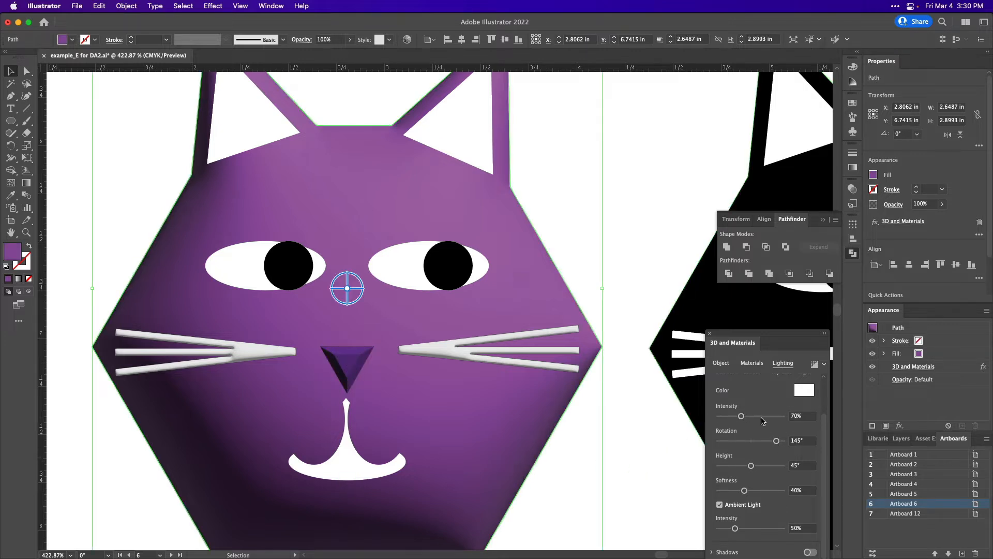
Test a stronger light on the nose, then set its light intensity to 138%
click(358, 357)
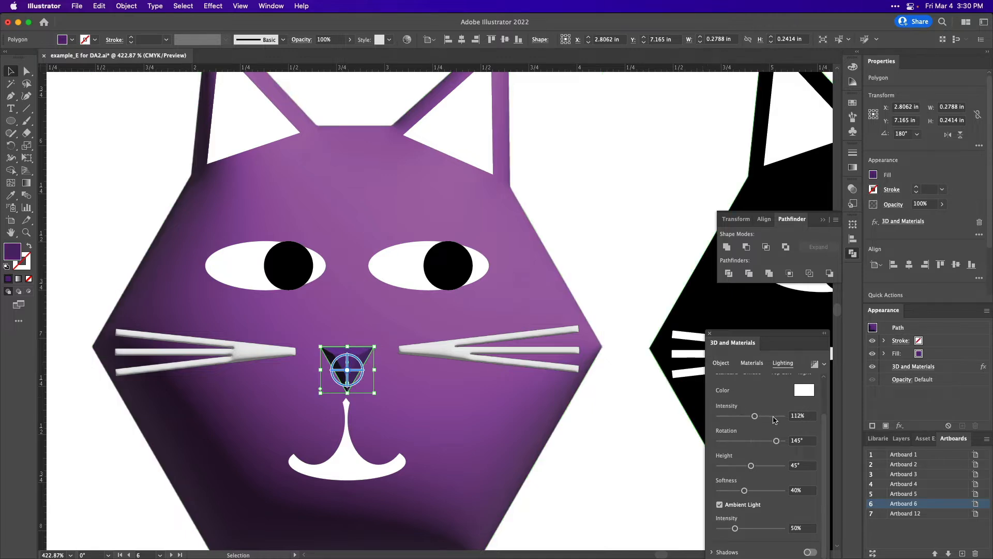
click(574, 445)
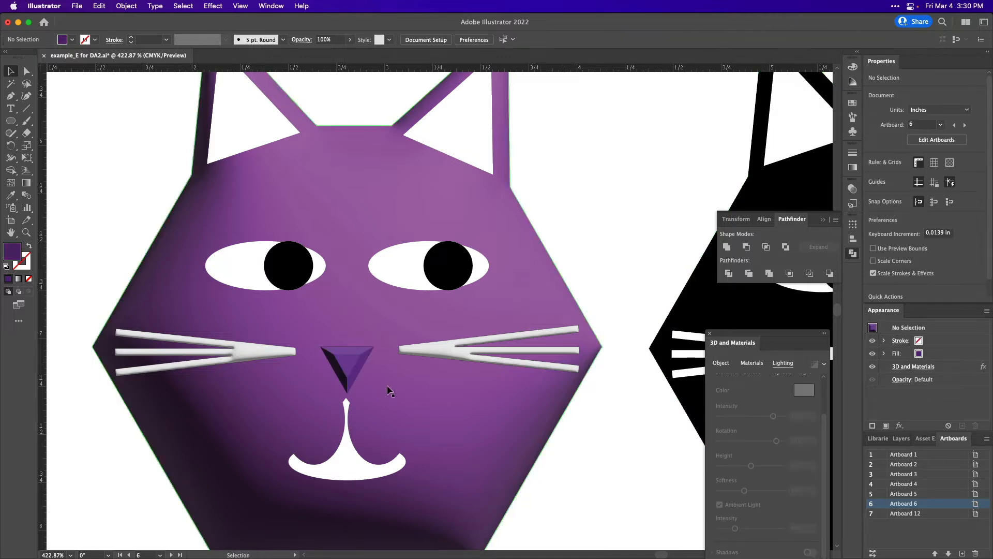
click(352, 363)
click(762, 417)
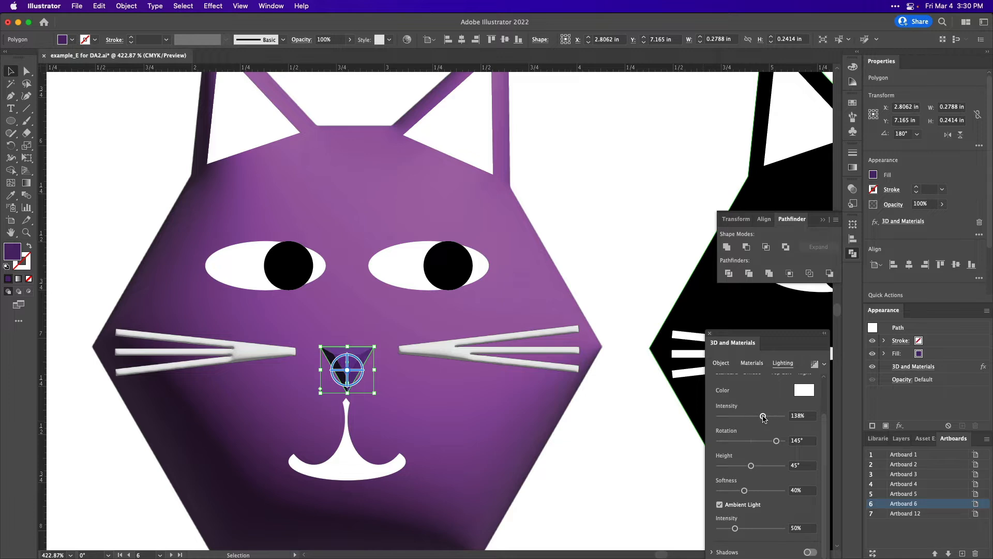
Try light rotations of 59° and 136° on the nose and deselect it to view the effect
click(762, 441)
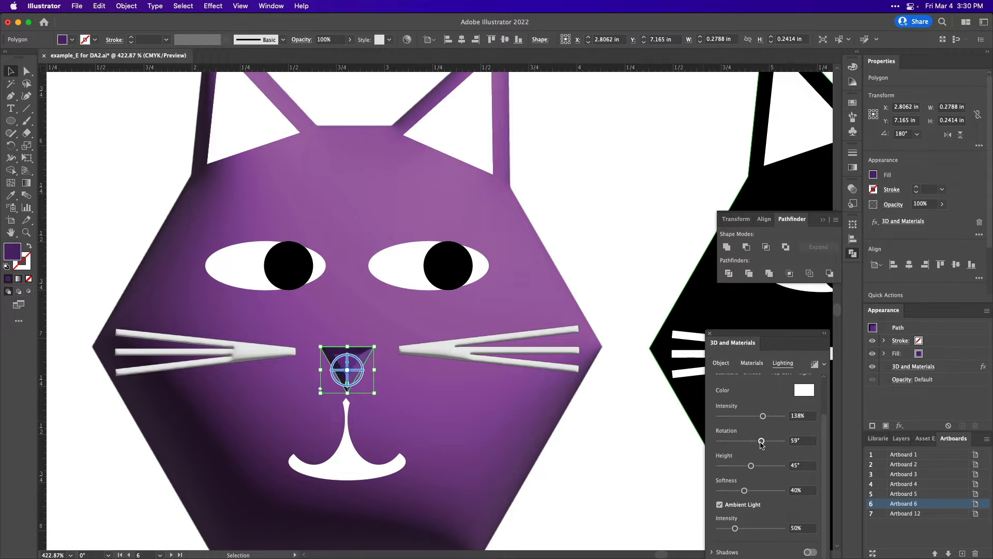
click(774, 440)
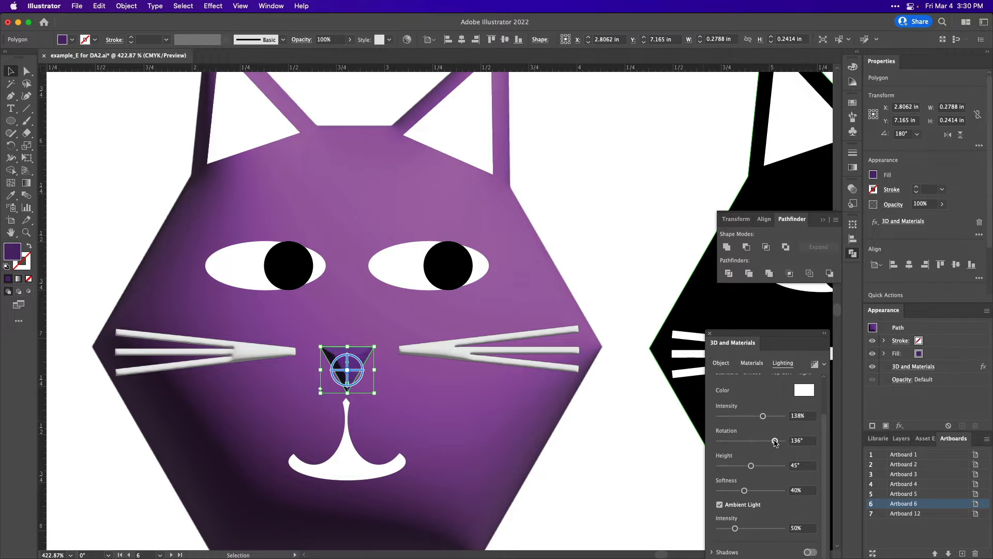
click(581, 486)
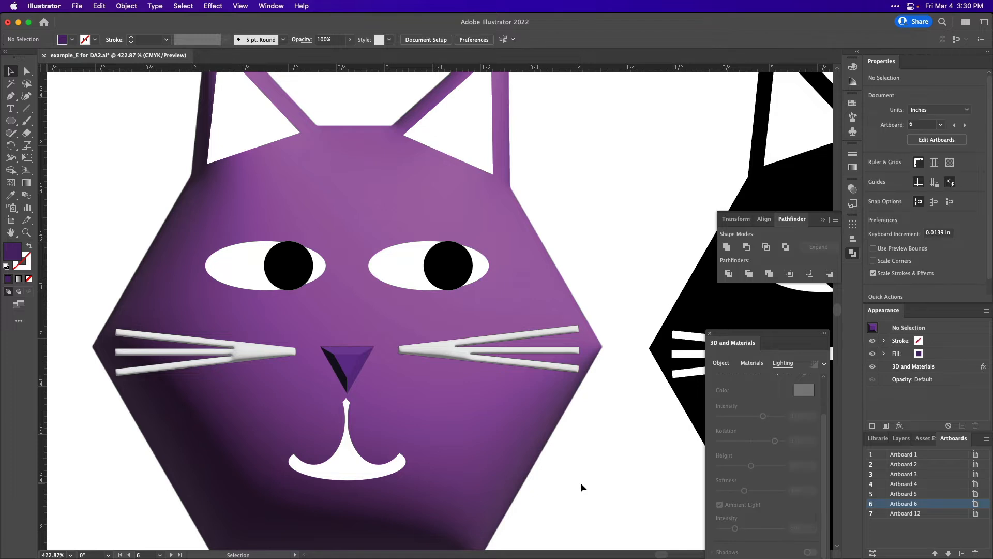
Try a light rotation of -103° on the nose and deselect it to view the effect
click(337, 368)
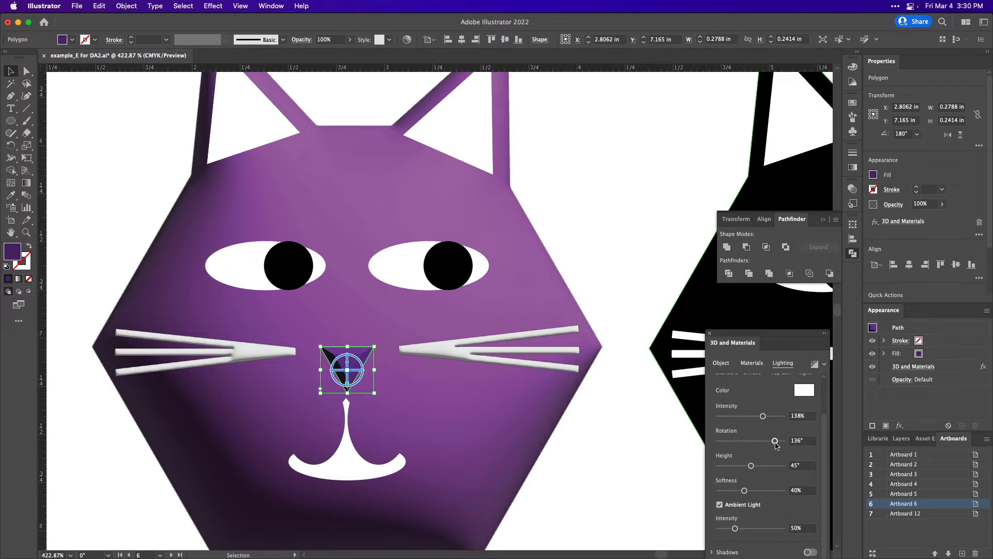
drag(776, 443, 734, 448)
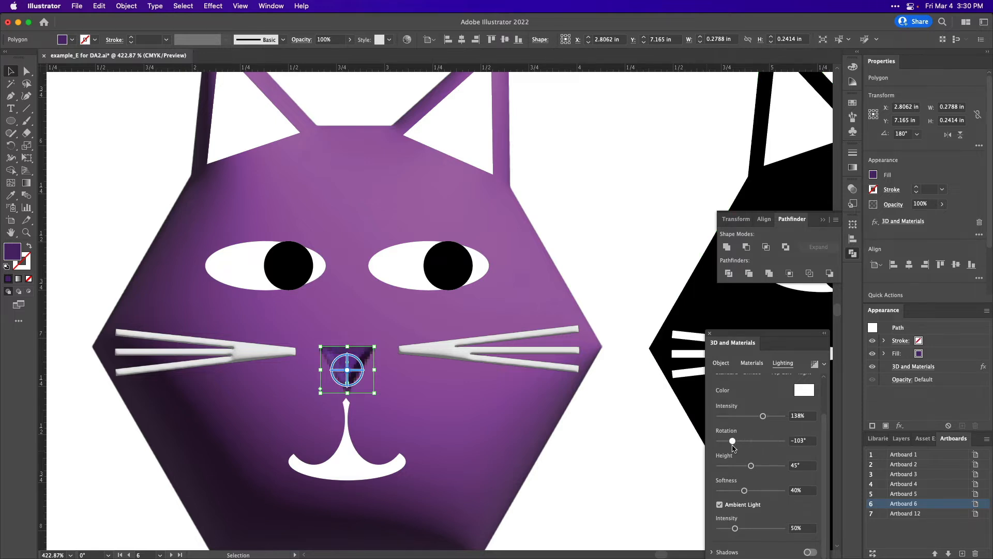
click(600, 466)
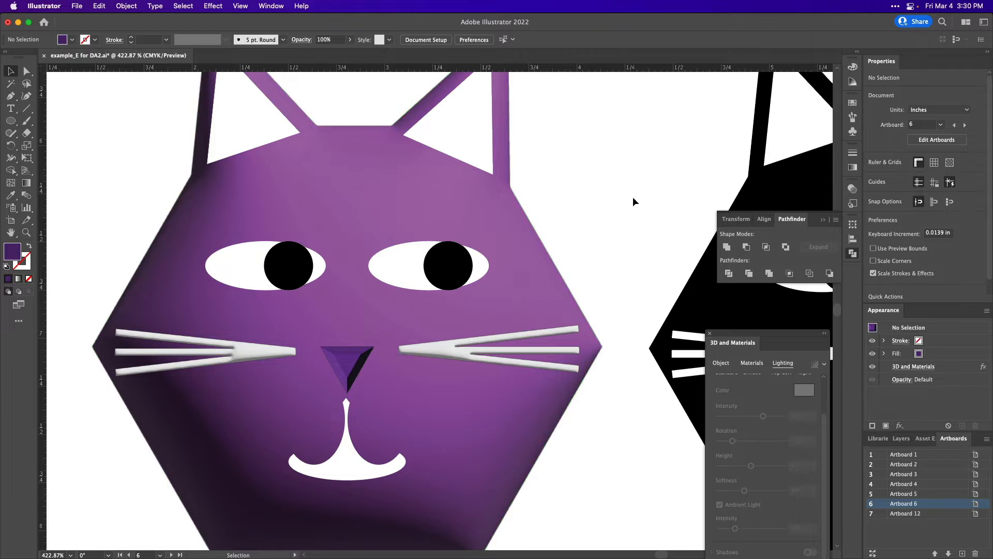
Set the nose's light rotation to 132° and deselect it
click(344, 356)
click(775, 443)
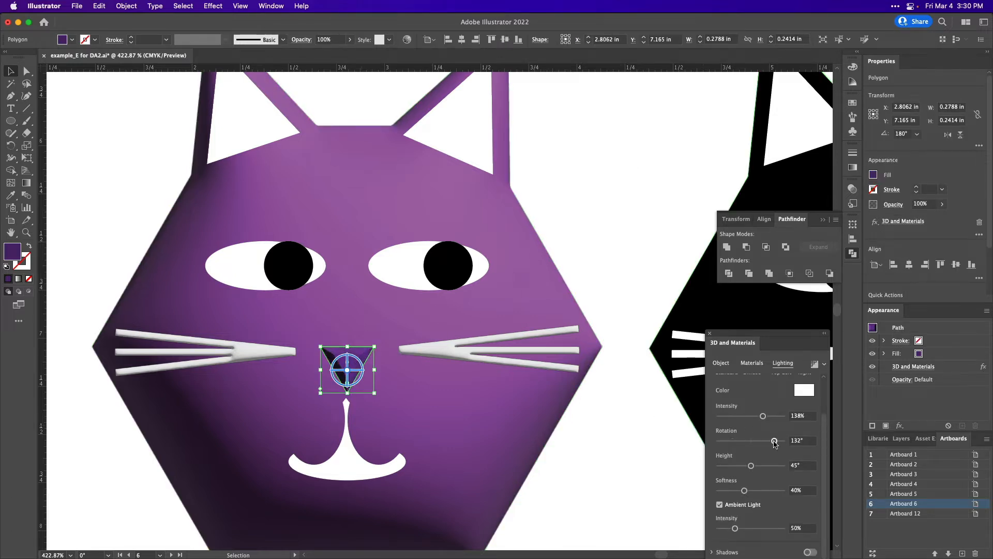
click(645, 444)
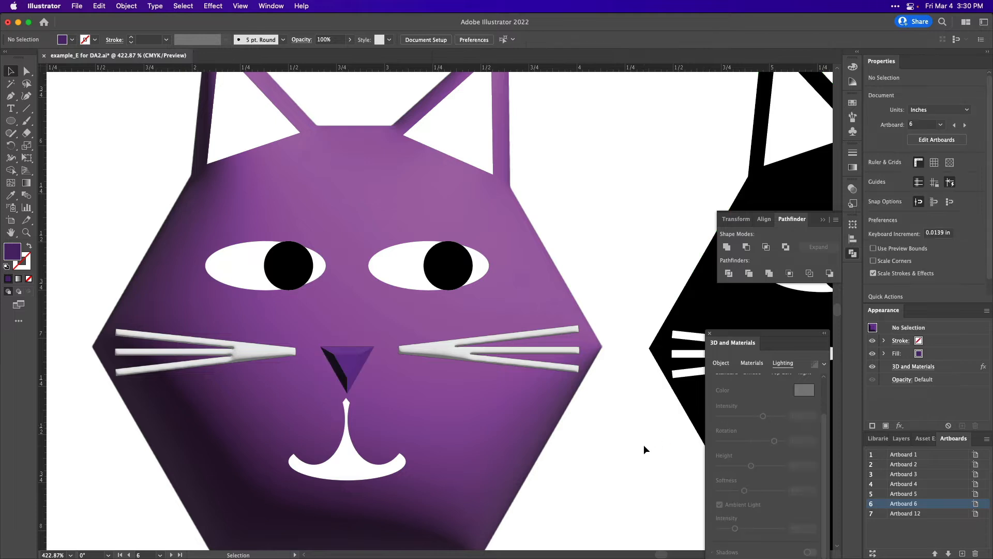
Change the mouth shape's fill to dark purple 590F7F
click(347, 455)
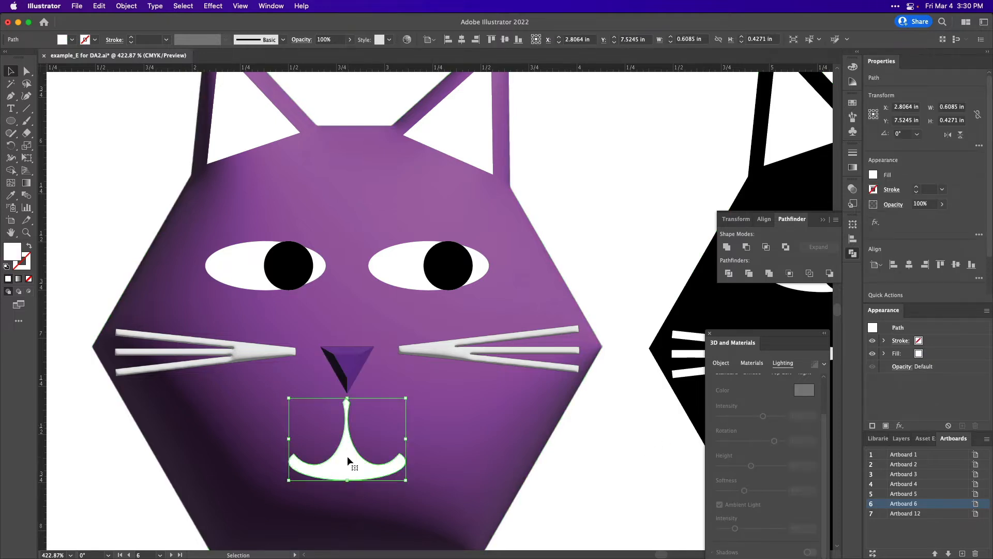
double_click(13, 255)
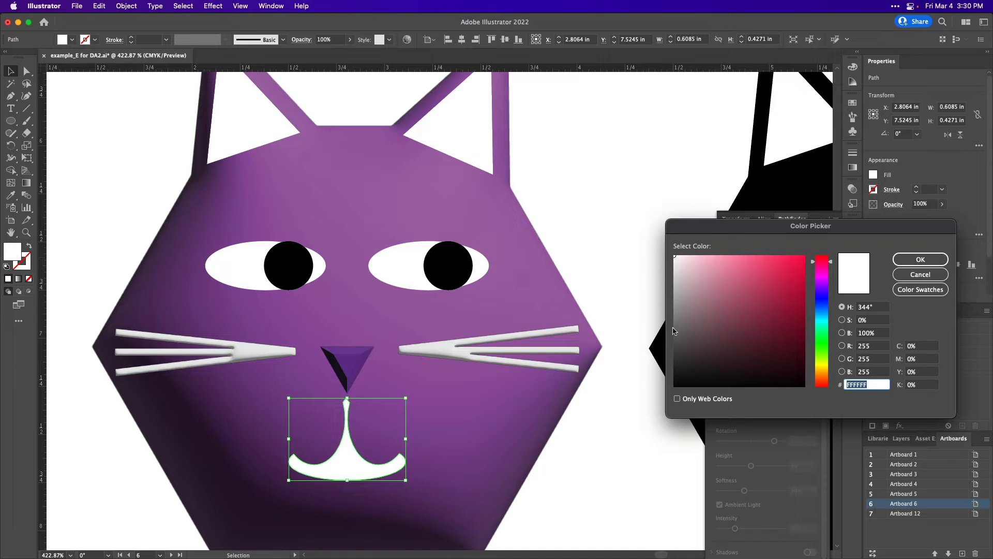
click(823, 285)
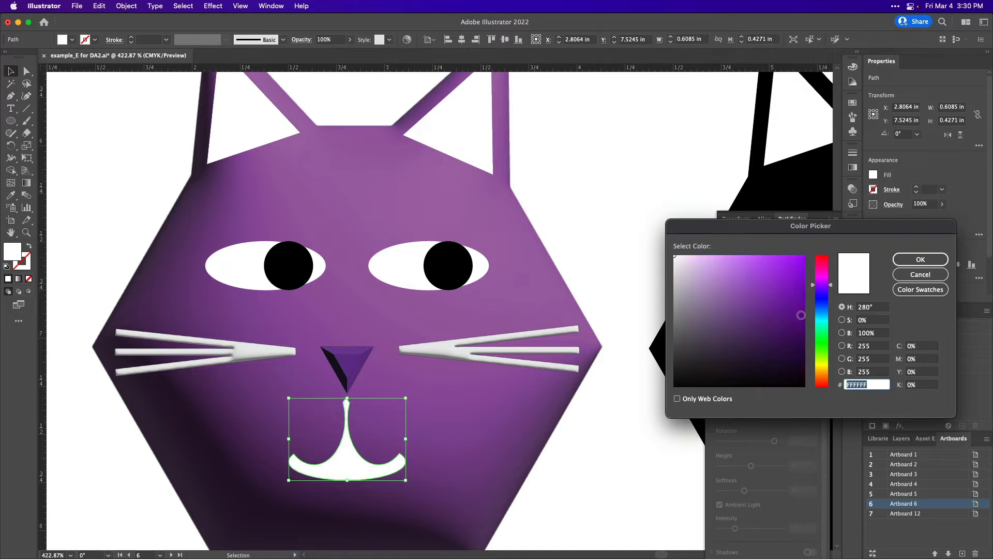
click(790, 320)
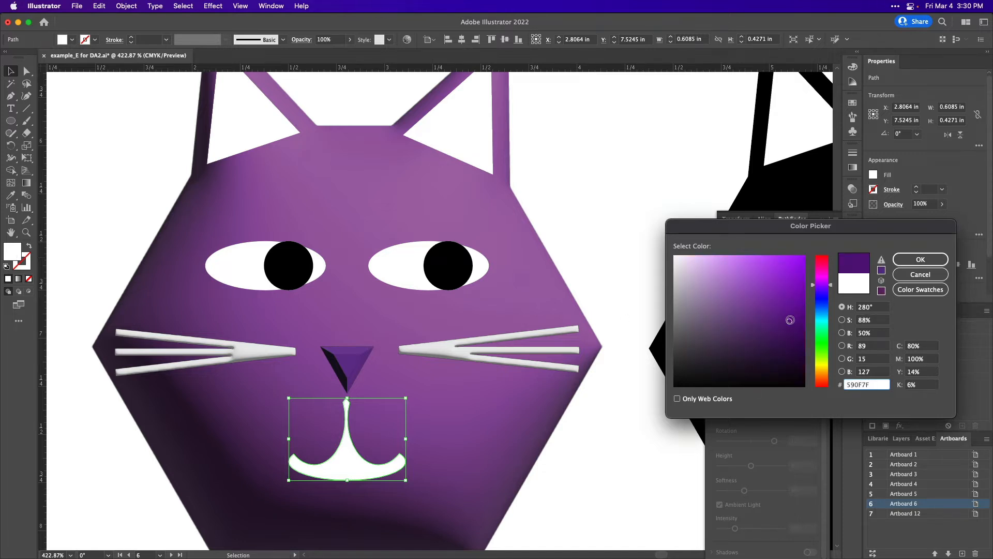
click(920, 260)
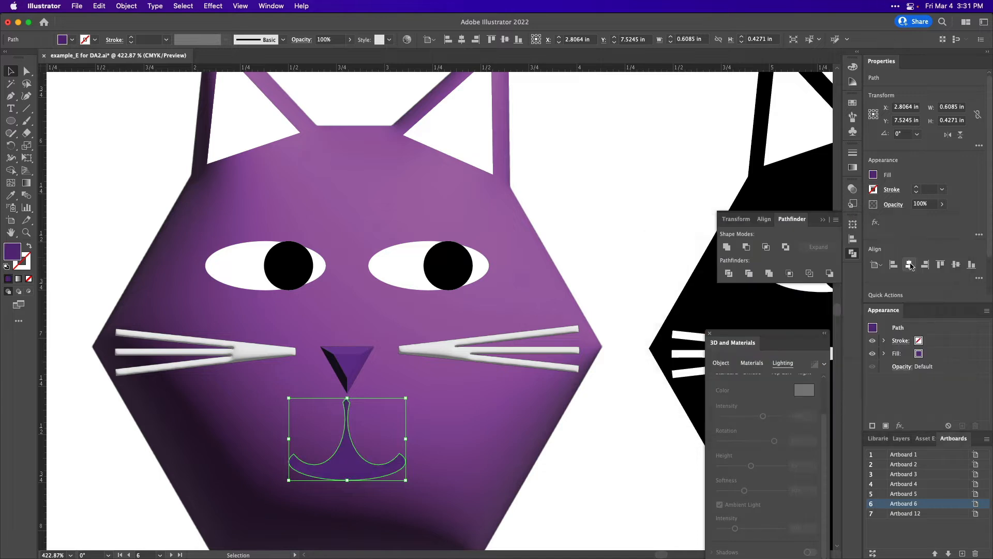
Extrude the mouth shape and give it a flat, straight-on rotation preset
click(720, 363)
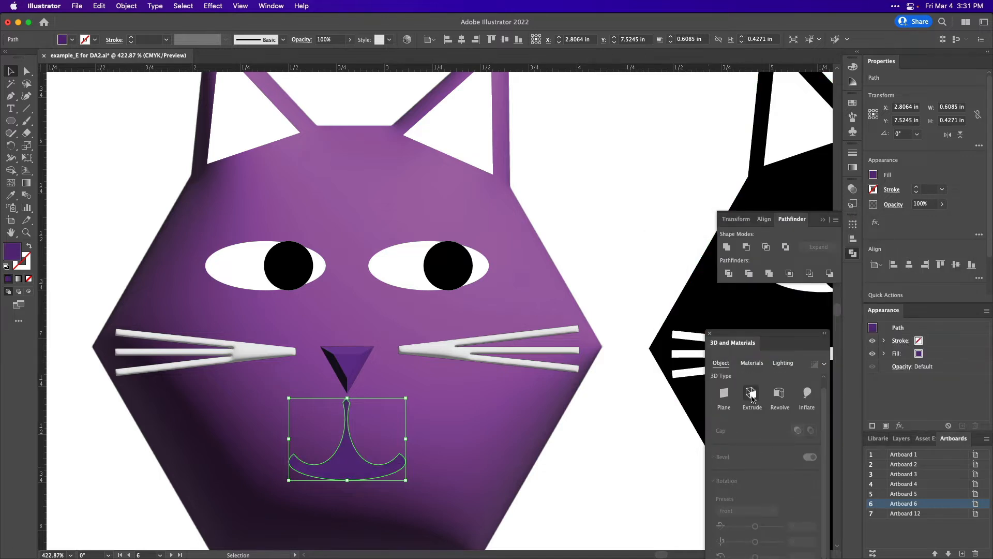
click(751, 394)
scroll(763, 463, down, 5)
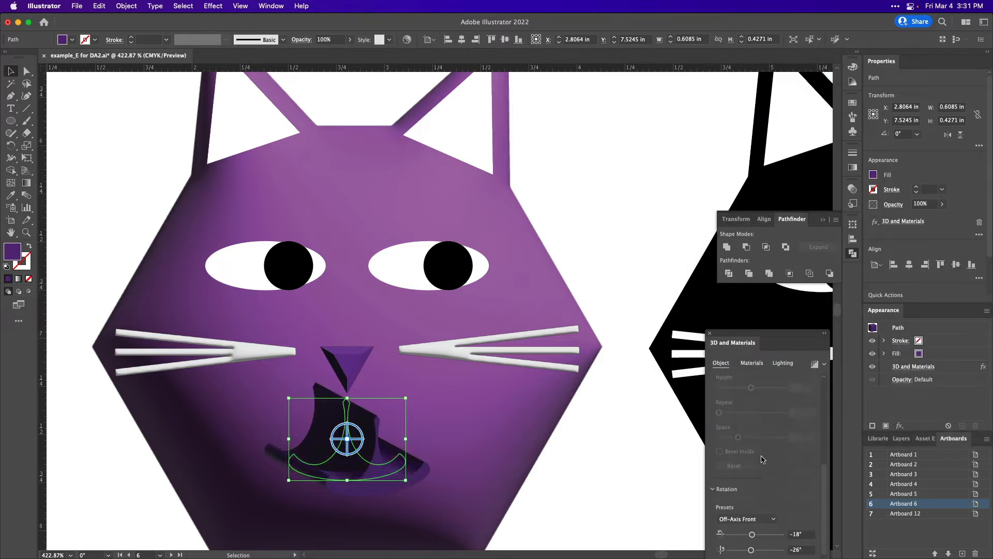
click(759, 514)
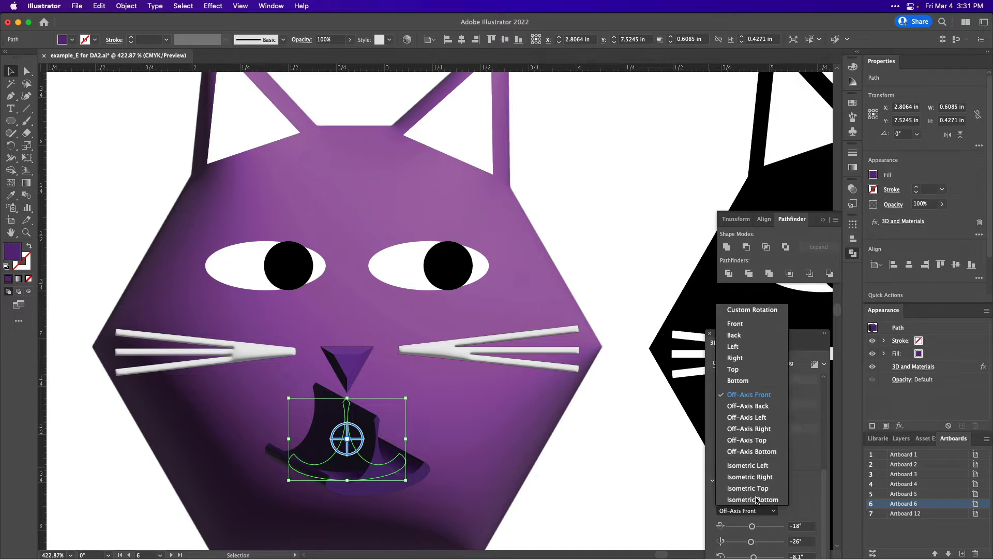
click(750, 334)
scroll(795, 445, up, 5)
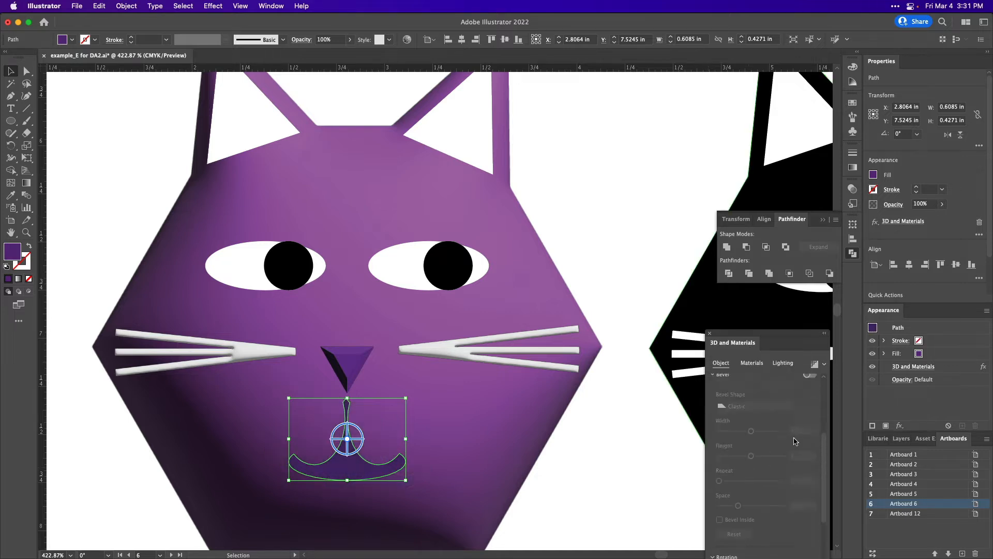
Turn on the mouth's bevel and toggle it off and on again to compare the effect
click(807, 487)
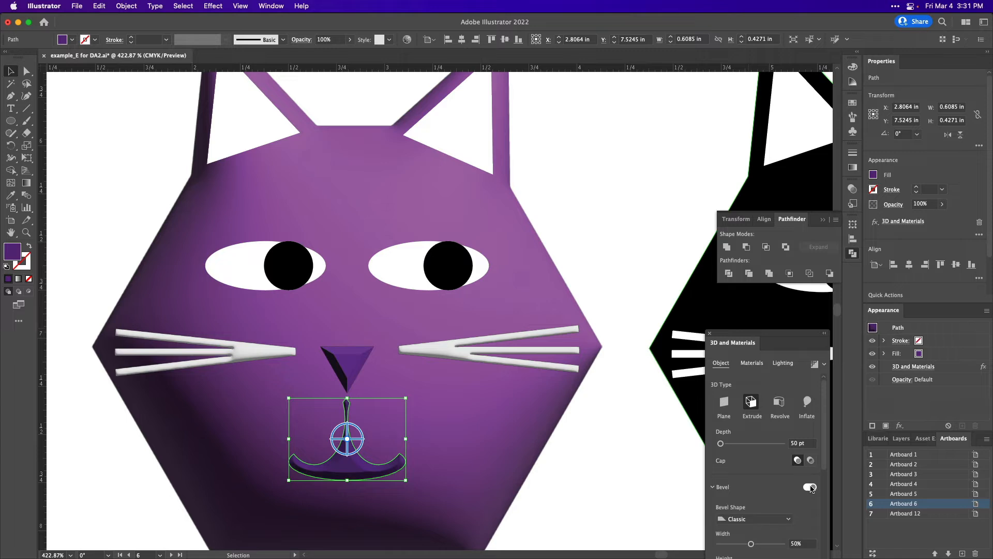
click(520, 486)
scroll(359, 455, down, 3)
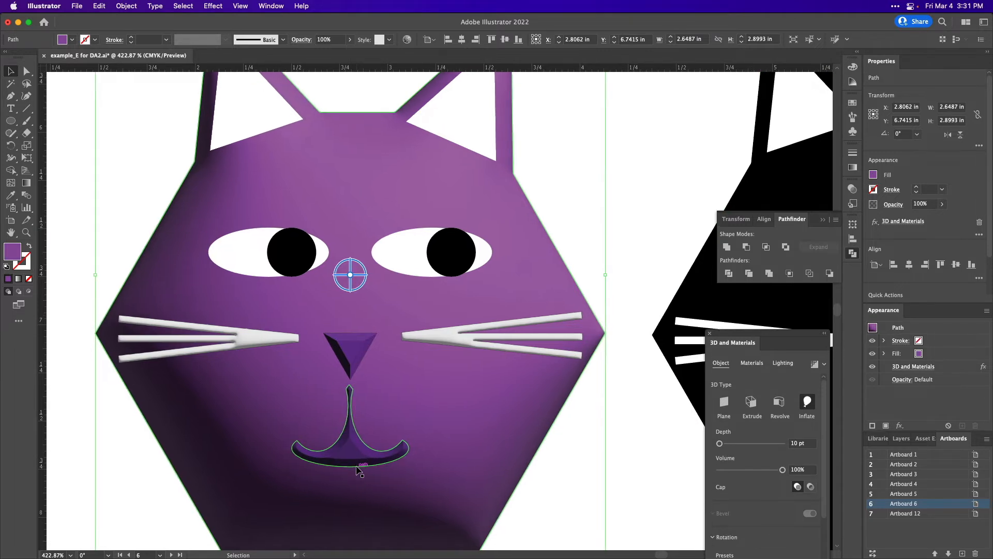
click(353, 428)
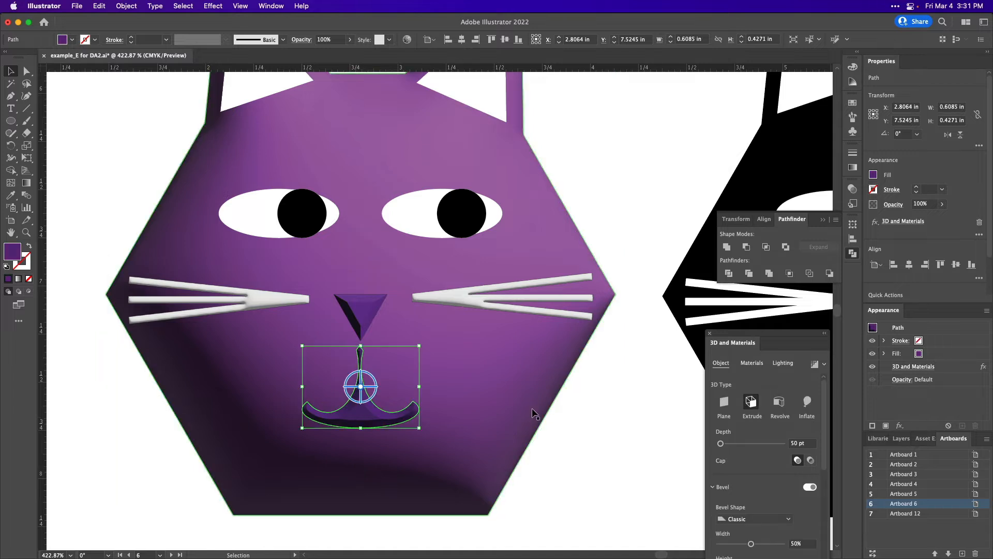
click(811, 488)
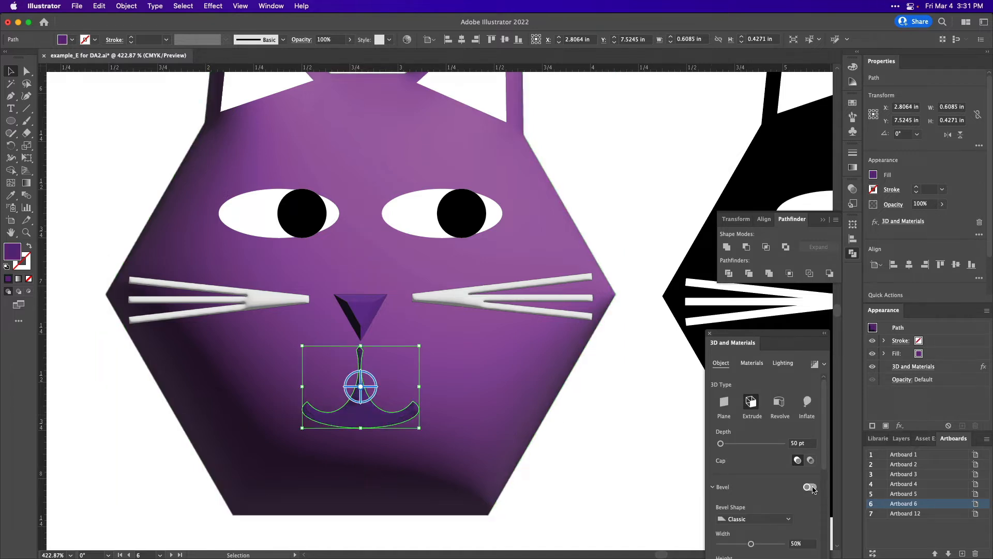
click(811, 489)
Try the Convex and Classic Outline bevel shapes on the mouth and deselect it to view the effect
click(773, 519)
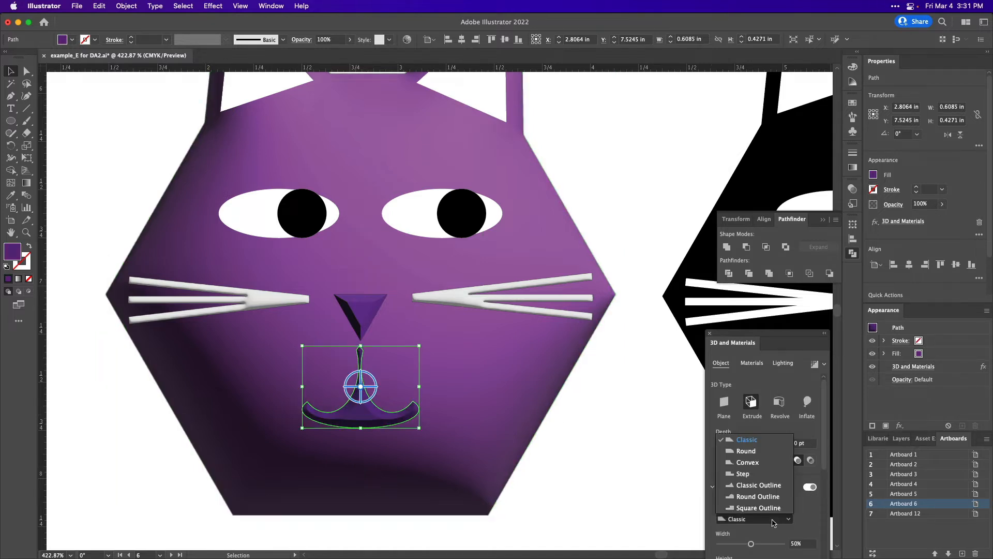
click(748, 462)
click(772, 519)
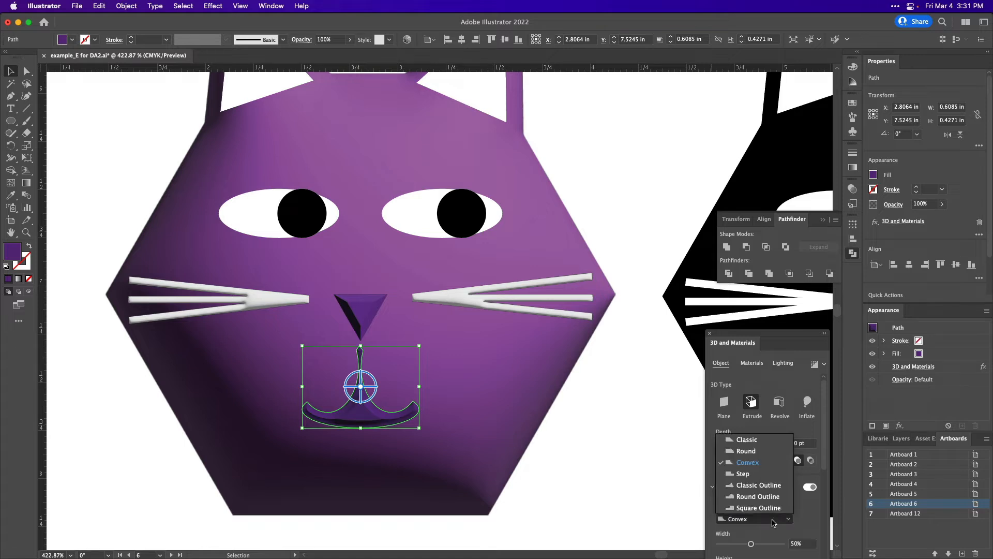
click(759, 486)
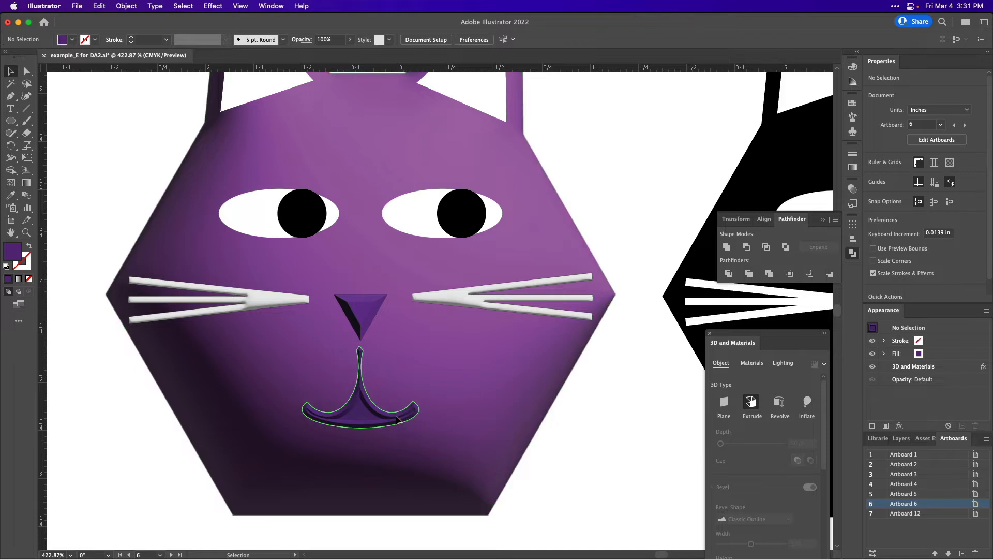
Try the Round Outline bevel shape on the mouth and deselect it to view the effect
click(765, 519)
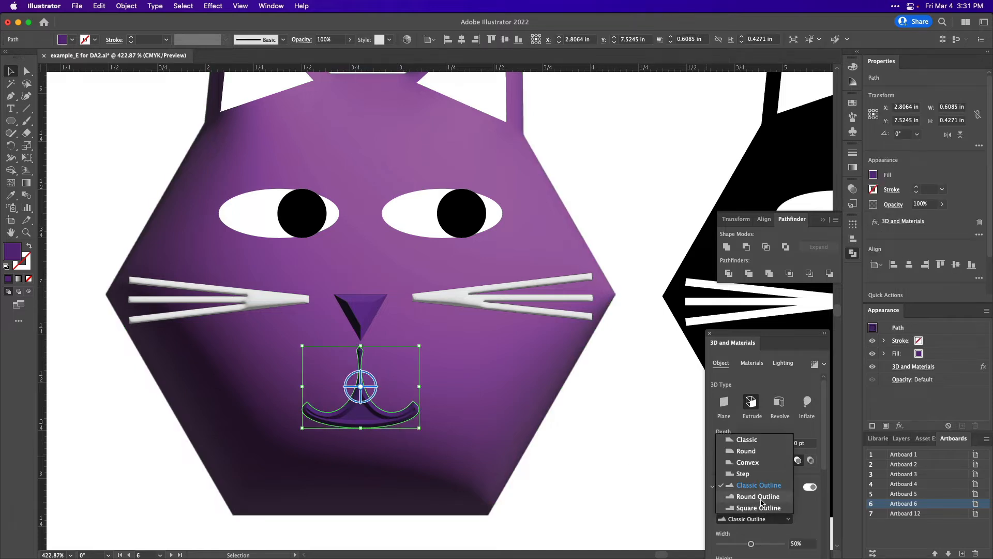
click(761, 499)
click(654, 488)
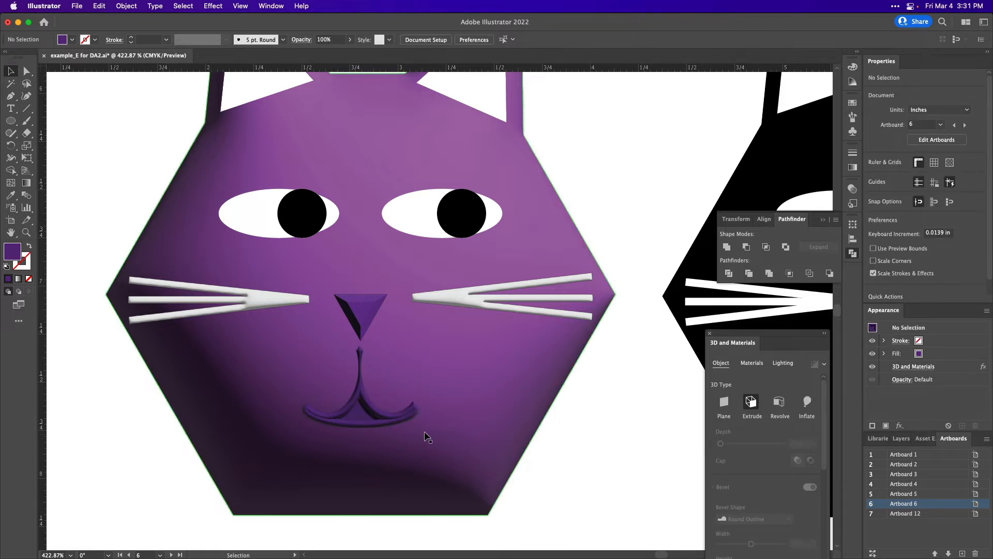
Apply the Square Outline bevel shape to the mouth and deselect it to view the effect
click(389, 420)
click(758, 518)
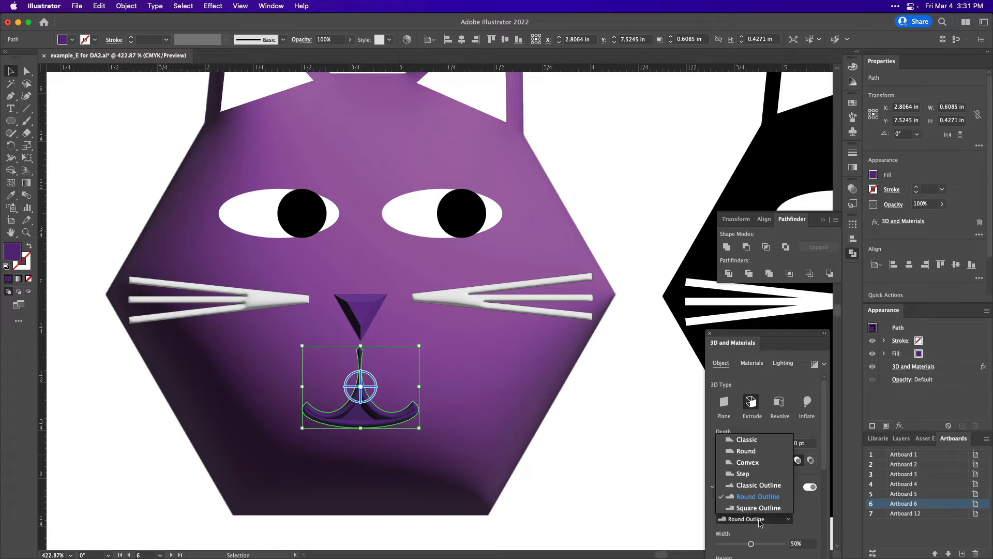
click(760, 509)
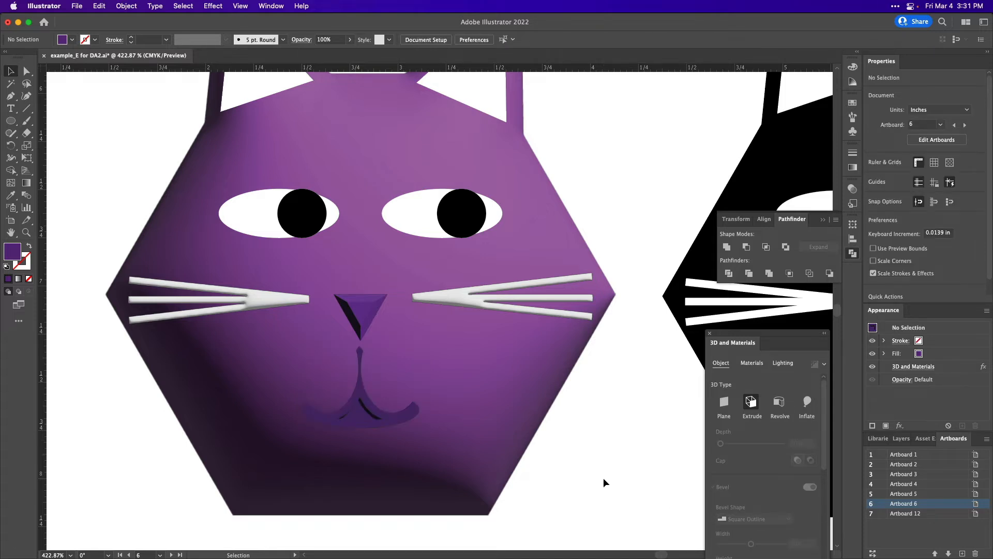
Switch the mouth's bevel shape to Classic Outline and set the bevel width to 57% and height to 59%
click(362, 414)
click(760, 519)
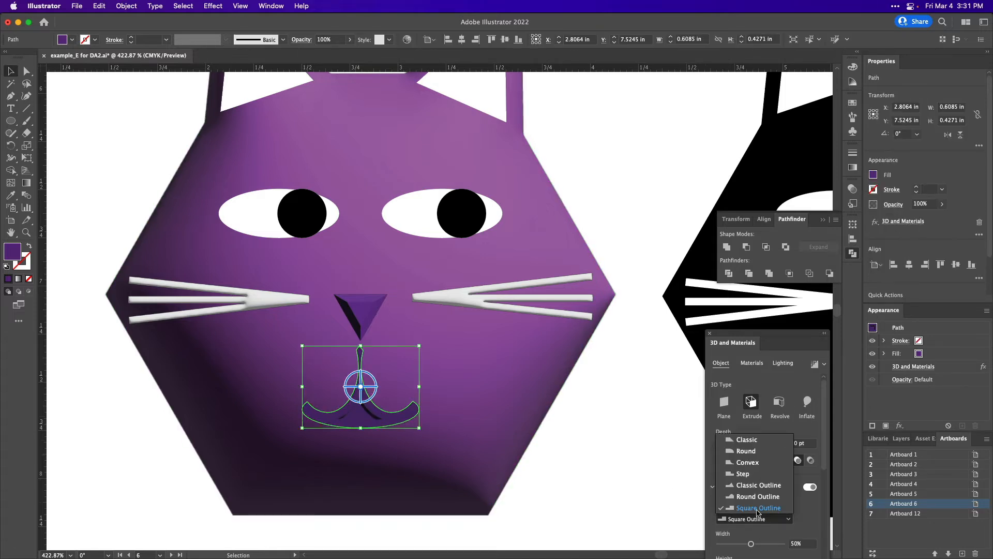
click(756, 492)
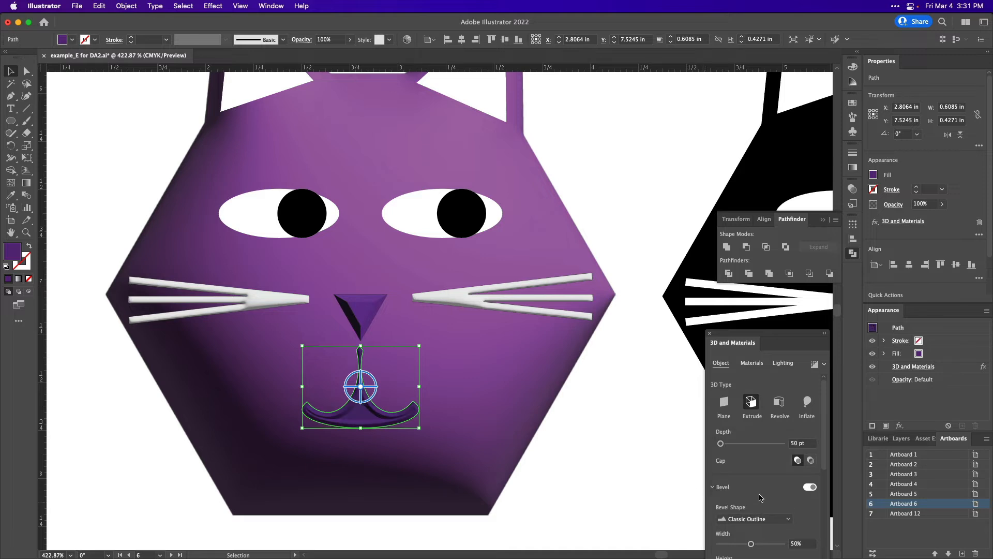
scroll(760, 498, down, 5)
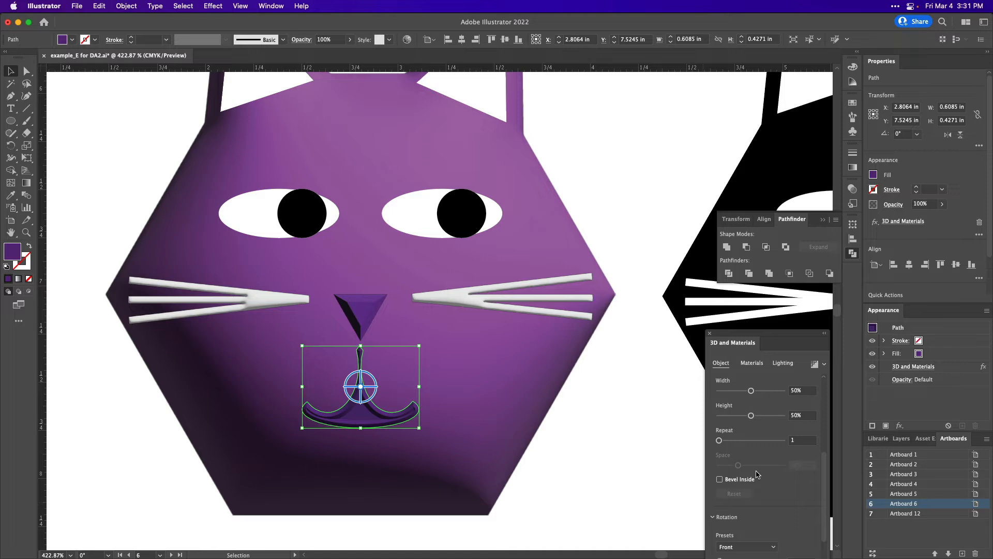
drag(751, 391, 764, 420)
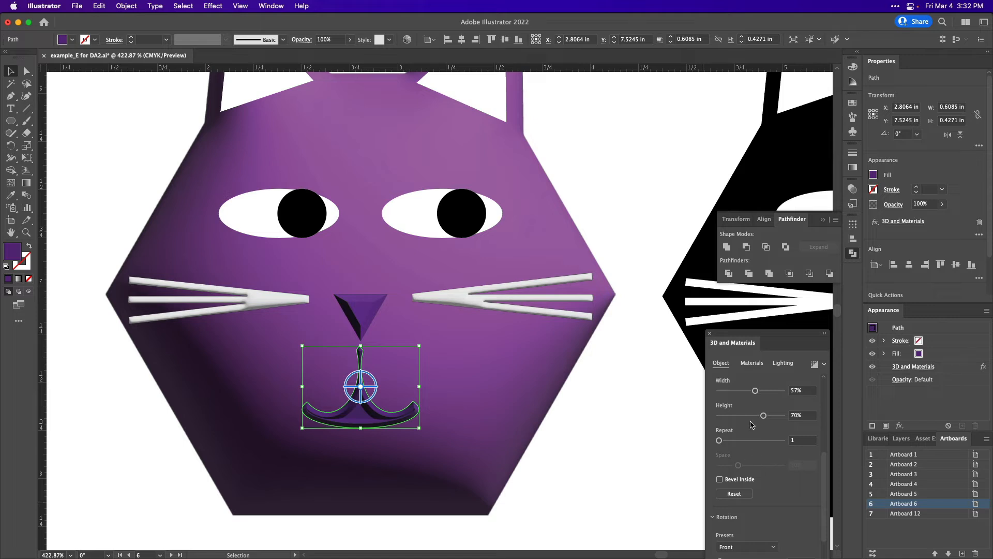
click(757, 415)
Try a bevel repeat of 4 on the mouth, return the repeat to 1 and deselect the mouth
drag(719, 442, 741, 443)
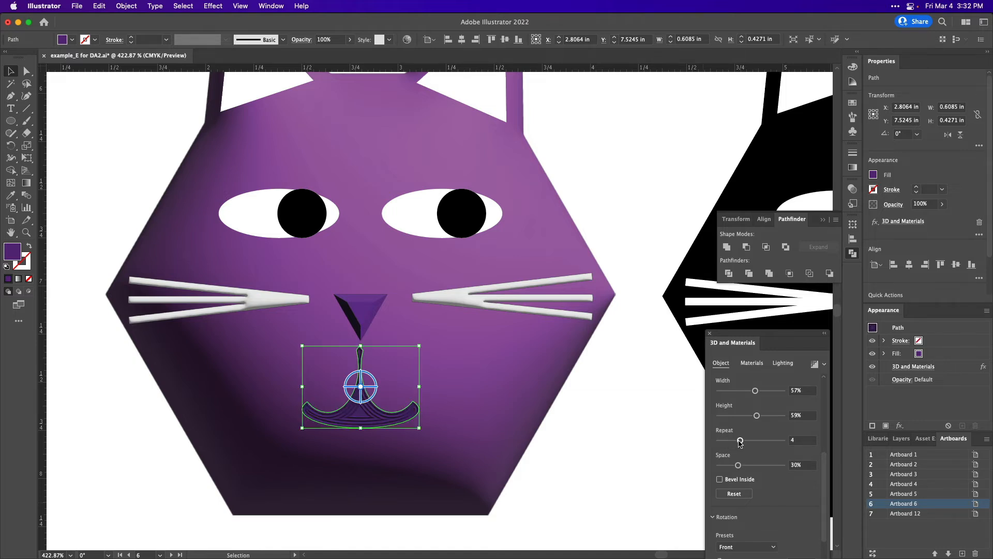
click(617, 474)
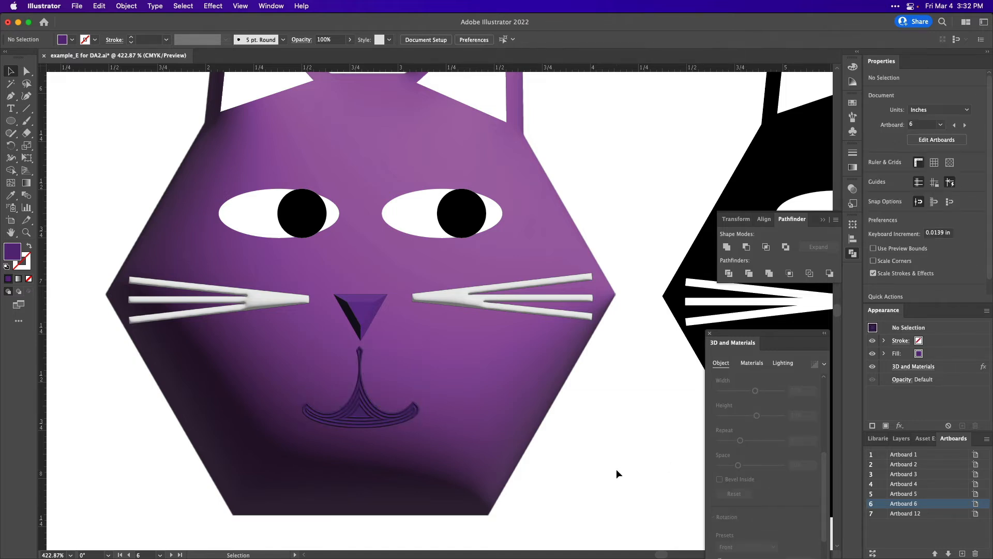
click(361, 416)
drag(740, 440, 719, 441)
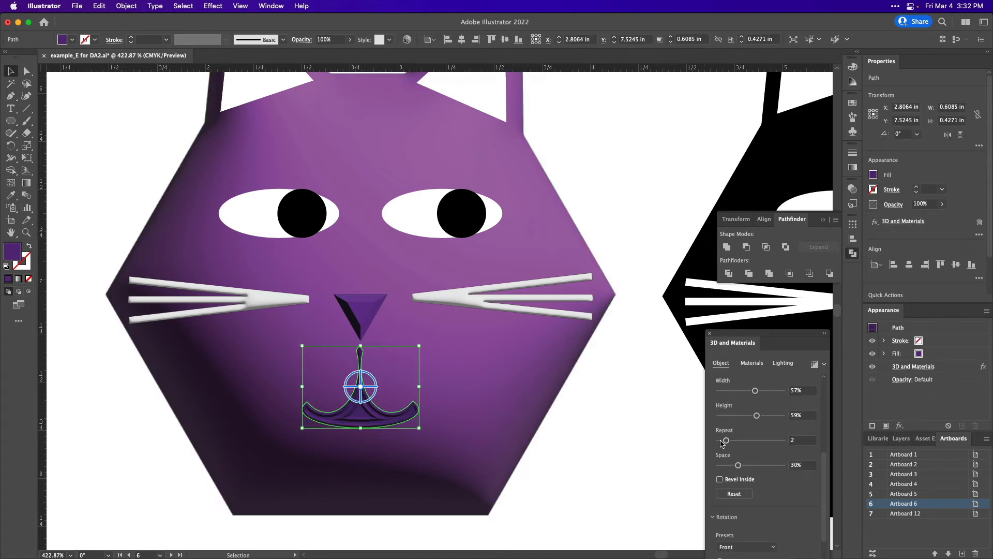
click(538, 514)
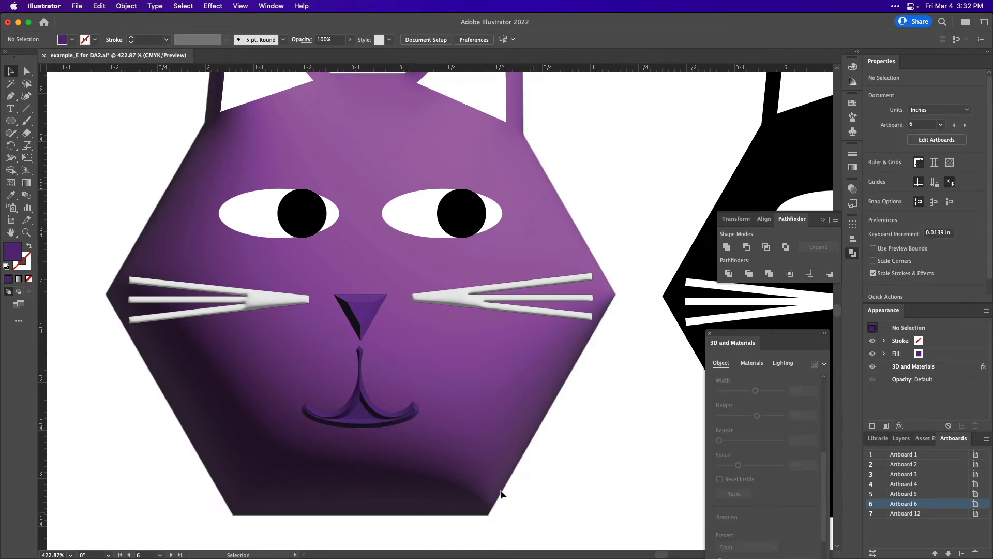
Try the Inflate effect on both white inner ears of the purple cat and undo it
scroll(425, 443, down, 5)
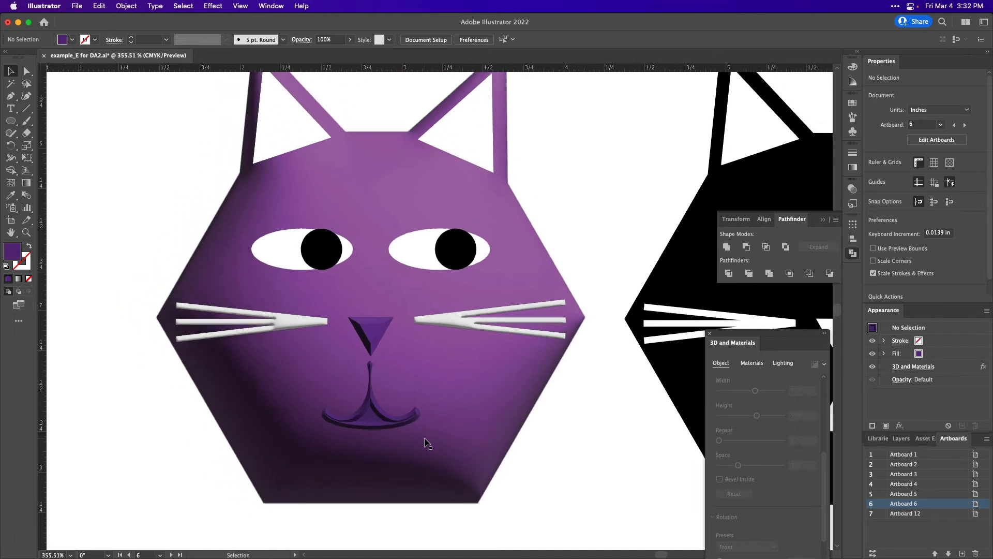
scroll(425, 442, up, 2)
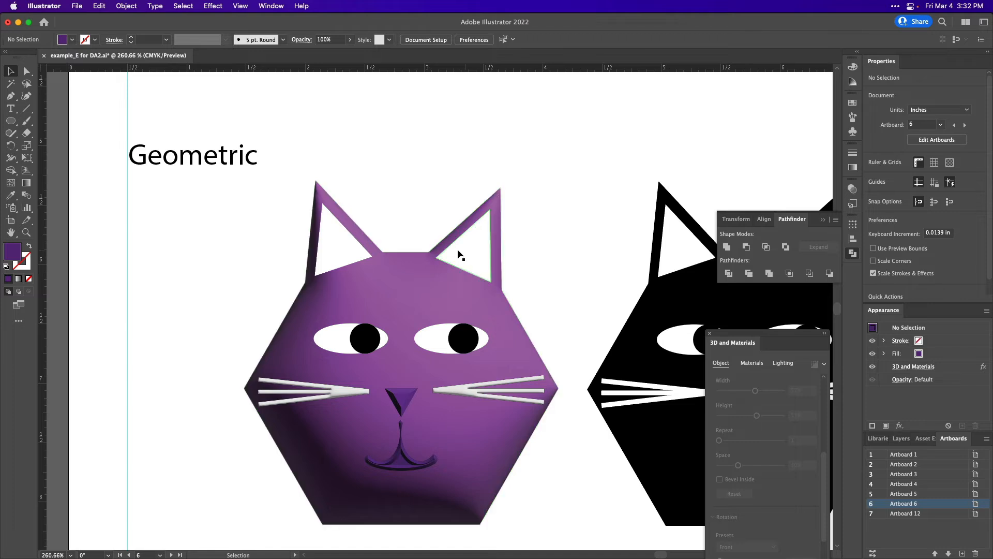
click(340, 253)
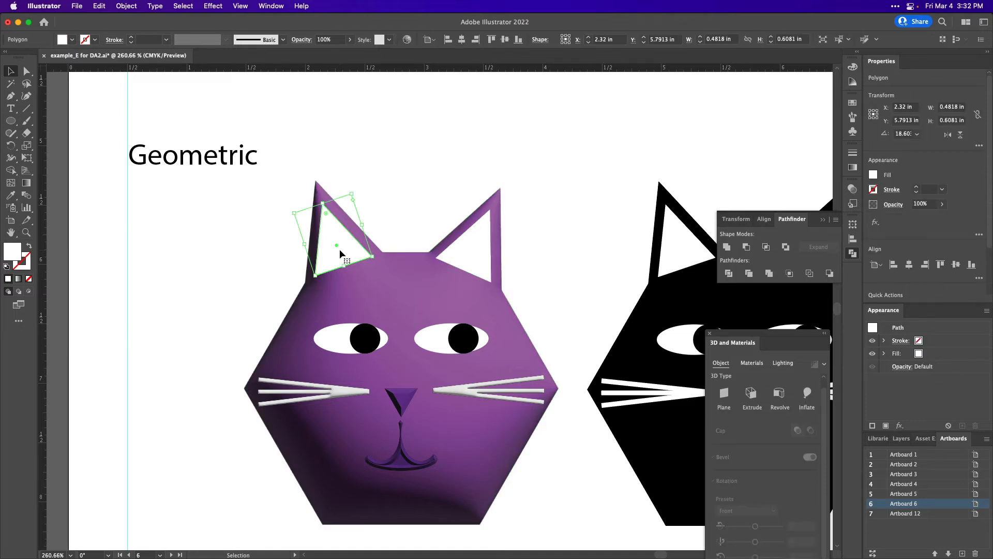
shift+click(475, 248)
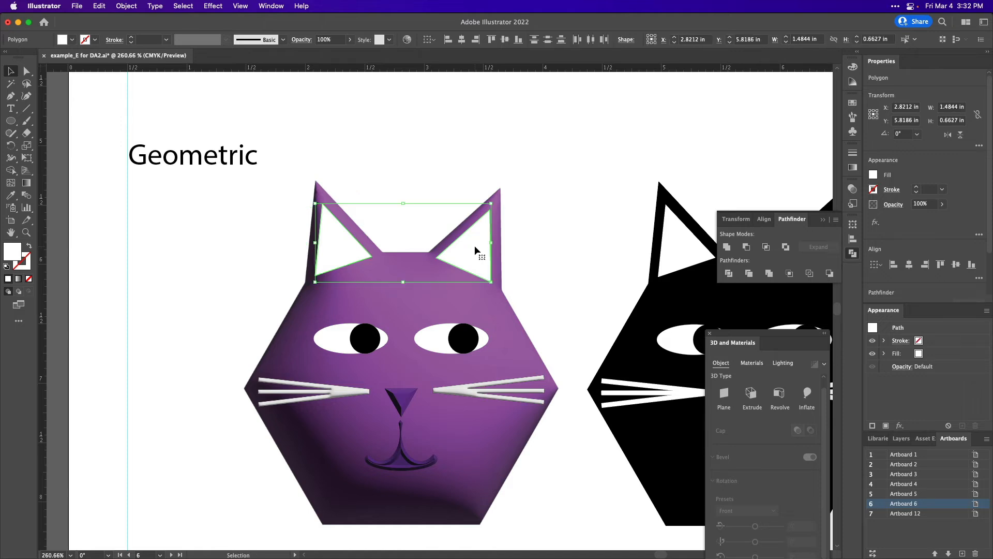
click(808, 396)
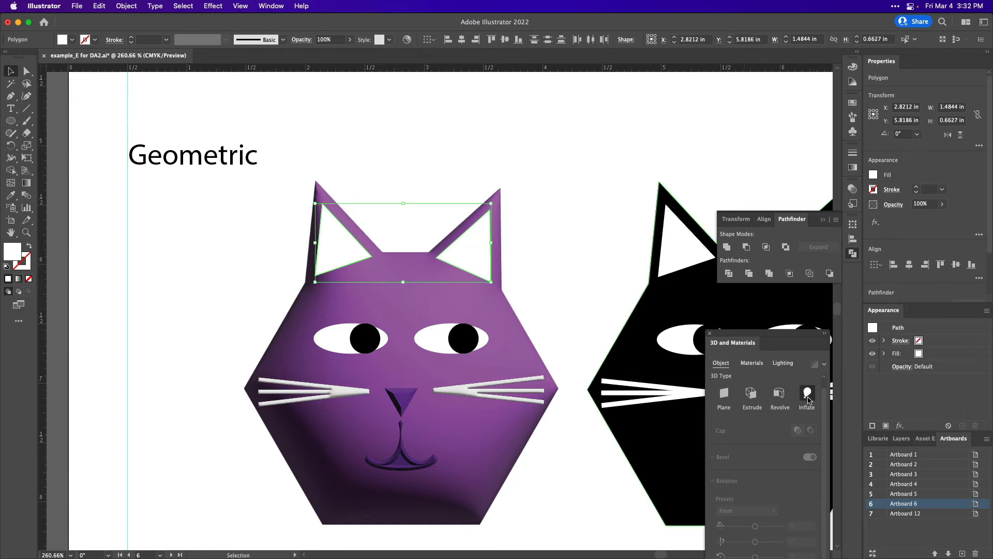
click(611, 261)
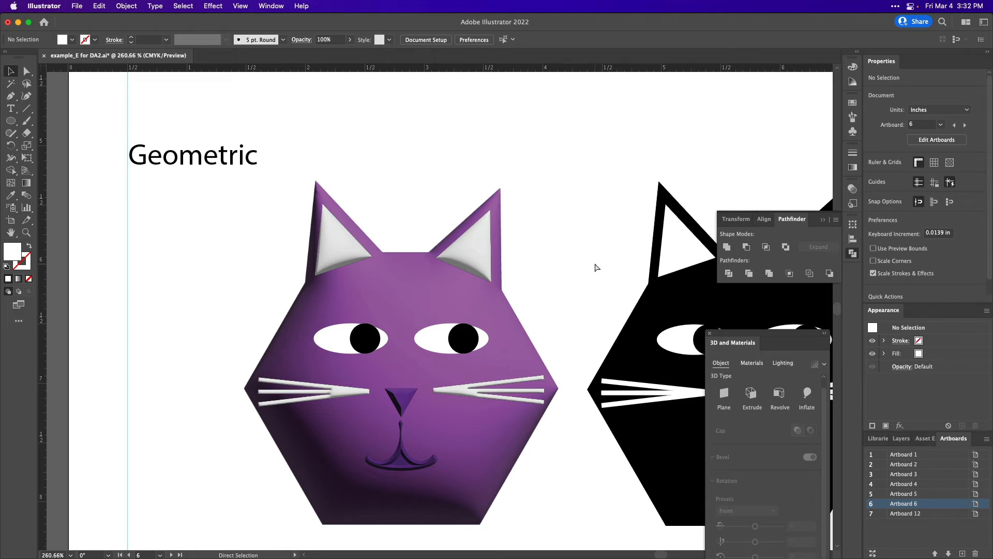
key(cmd+z)
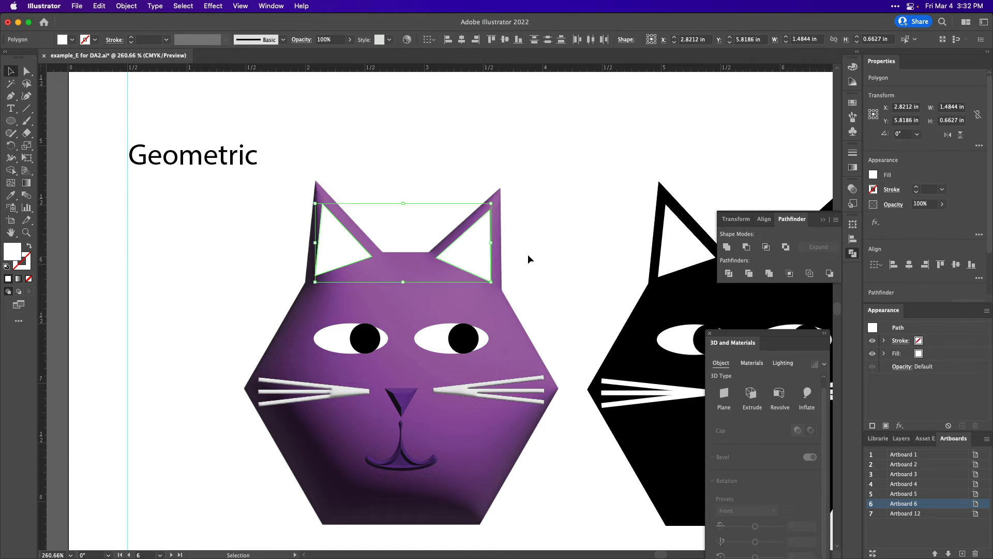
Fill the purple cat's right inner ear with a linear white-to-black gradient
click(561, 260)
click(483, 250)
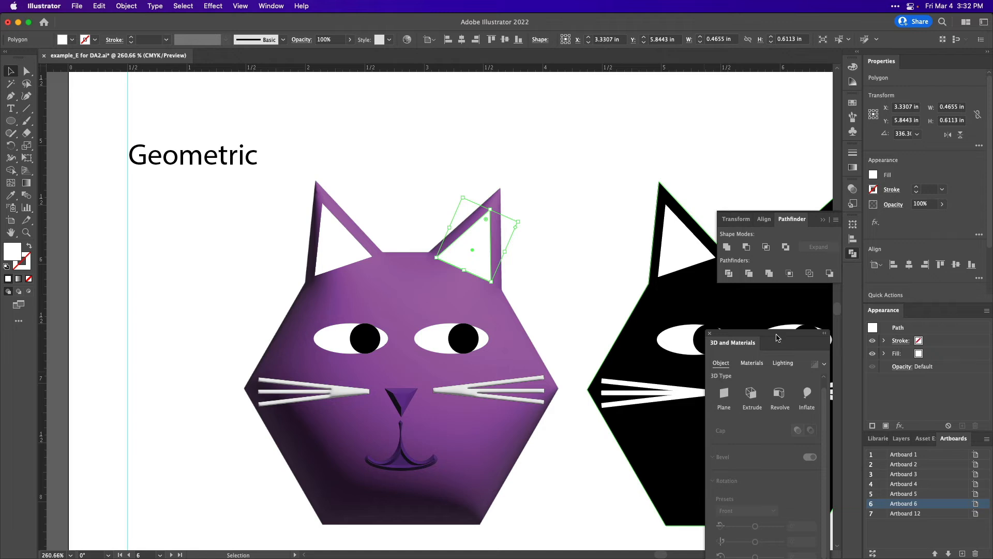
click(853, 168)
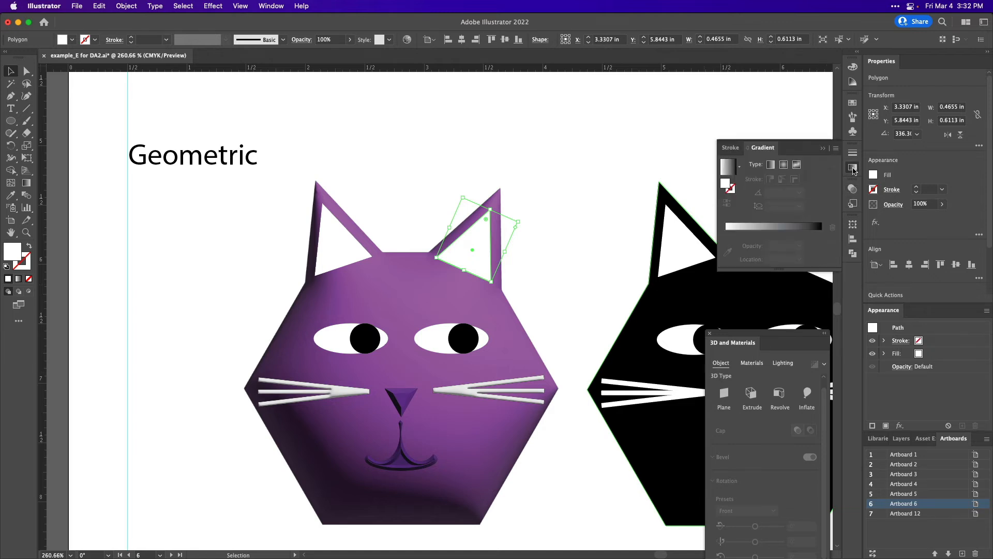
click(785, 228)
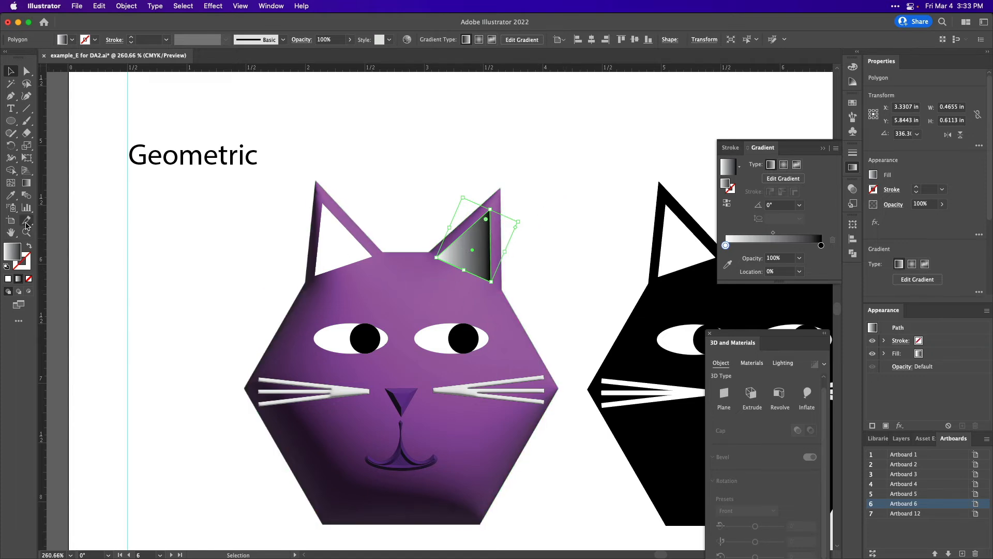
Stretch the right inner ear's gradient well past the ear at about 0.7°, adjust its position and midpoint, and deselect the ear
click(26, 183)
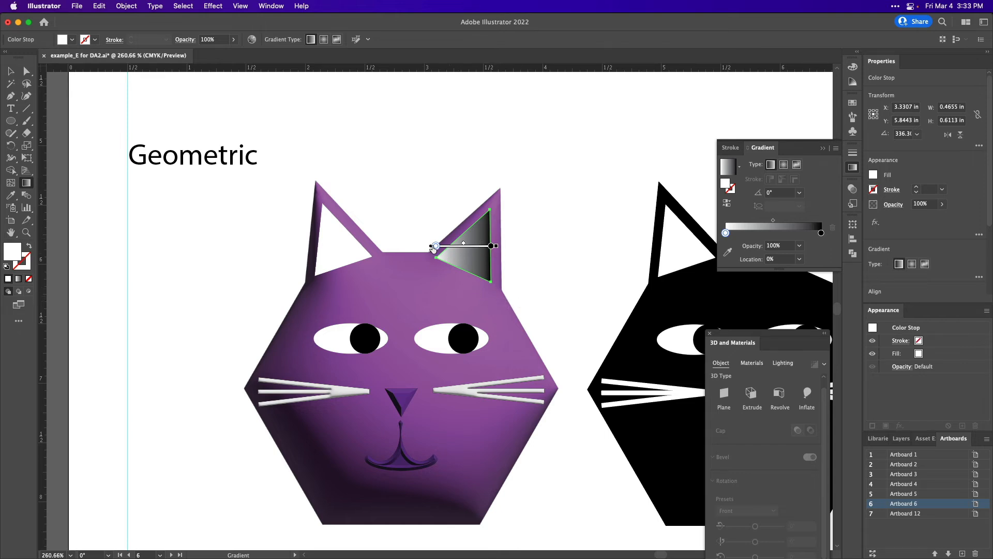
drag(563, 268, 452, 223)
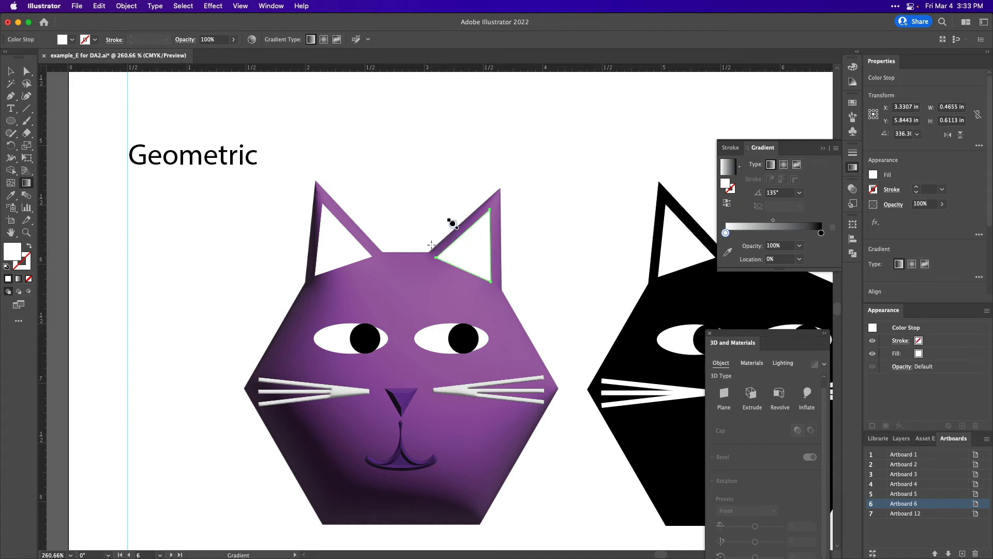
drag(390, 226, 605, 223)
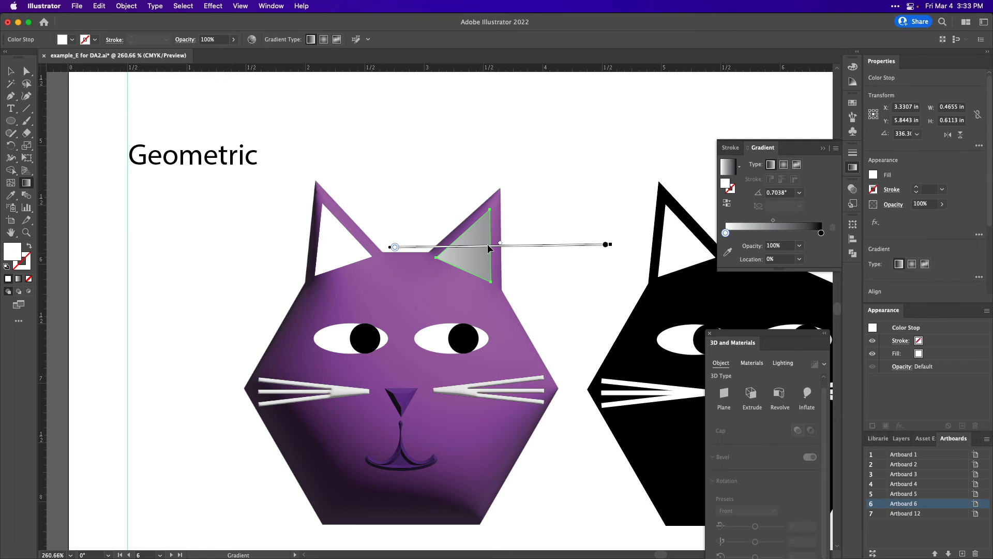
drag(488, 245, 524, 246)
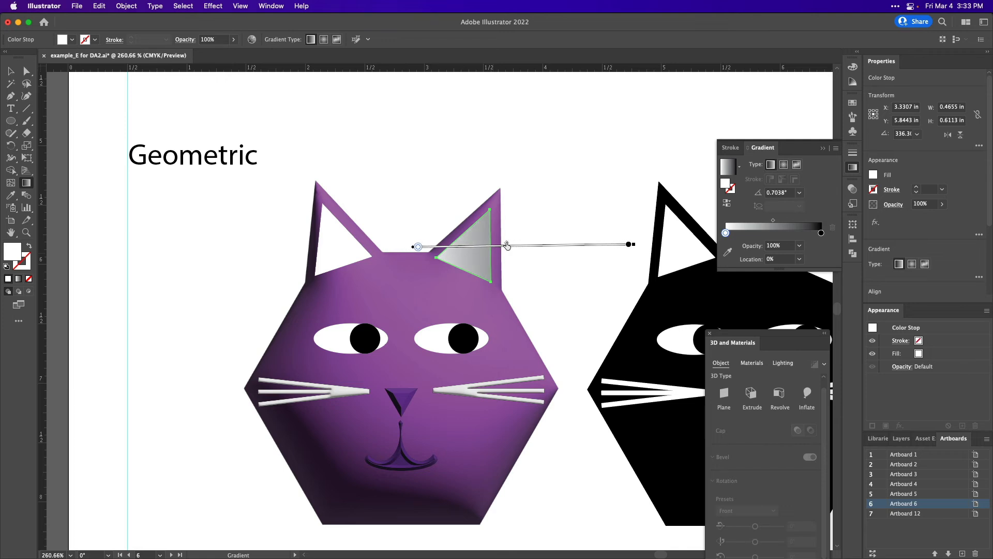
drag(492, 246, 509, 246)
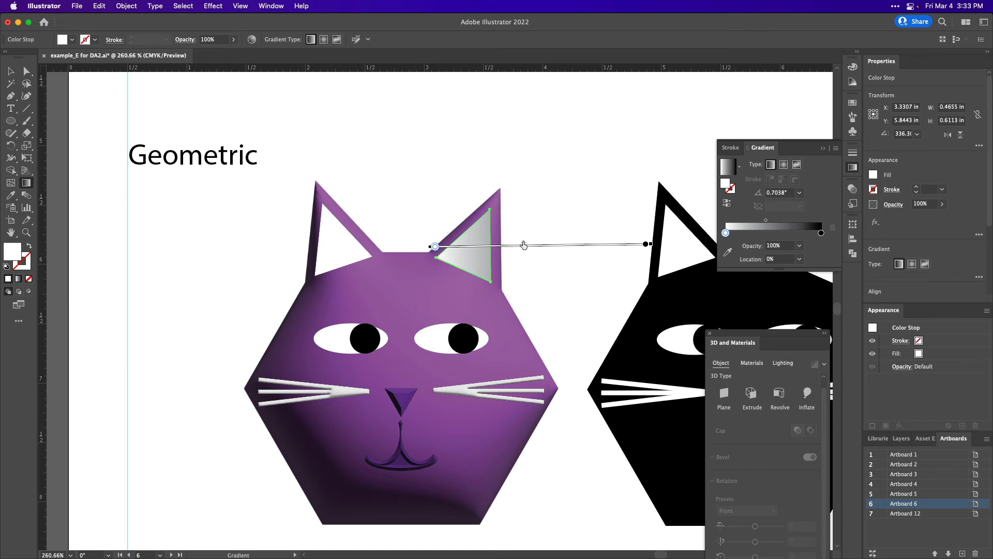
drag(511, 245, 510, 244)
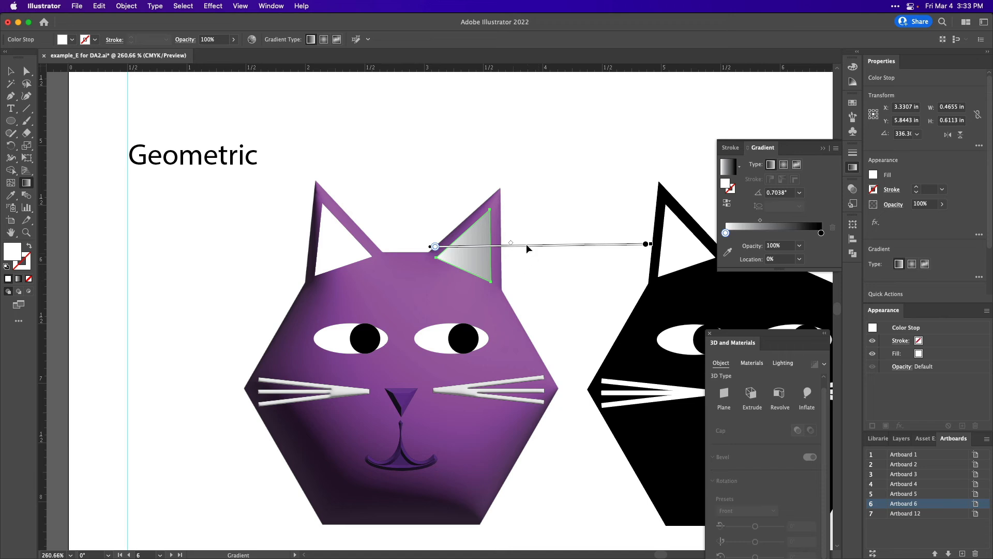
click(536, 307)
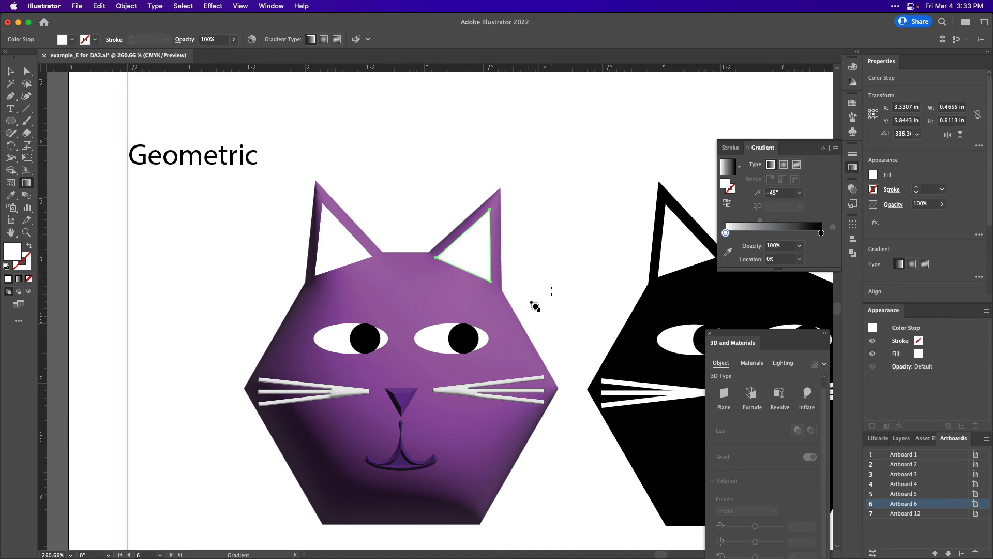
key(super+z)
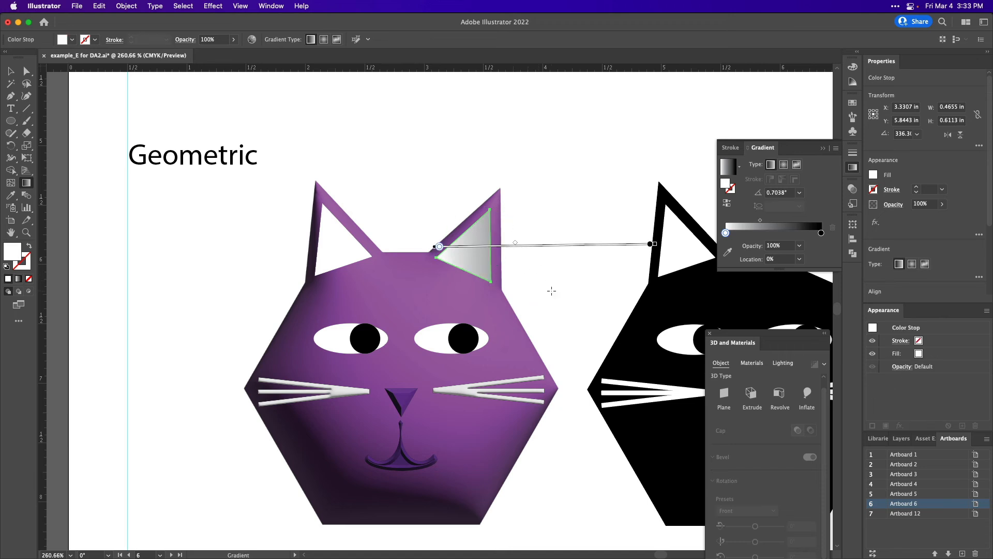
click(8, 71)
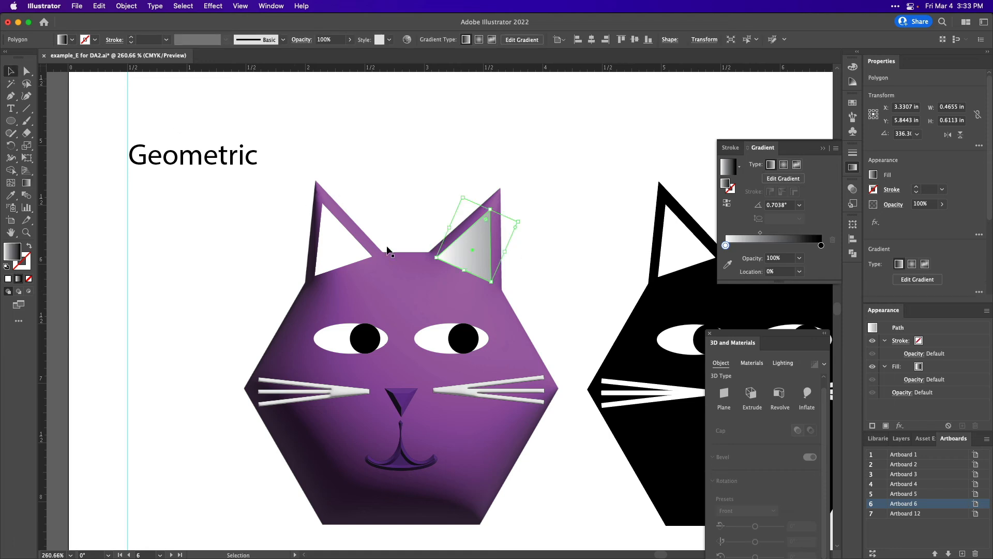
click(583, 275)
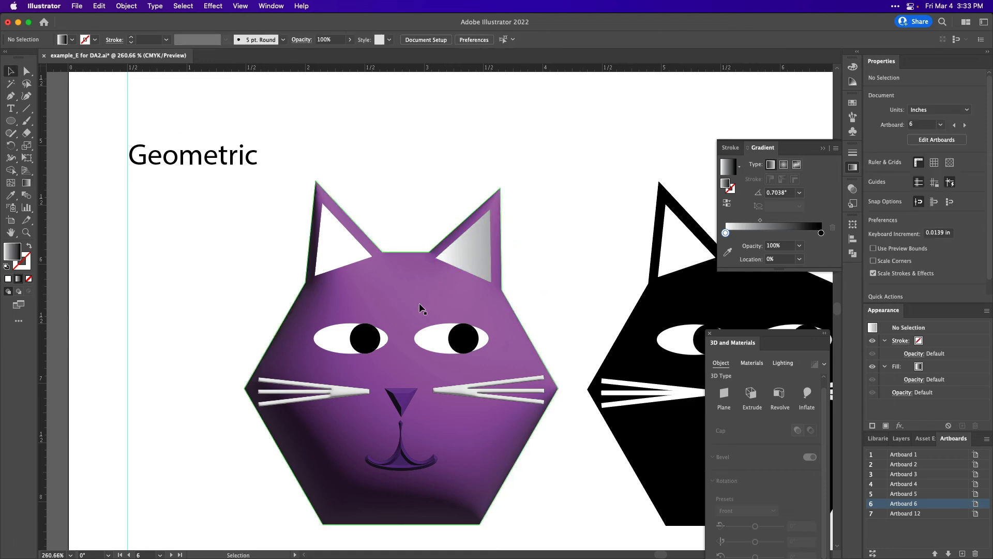
Give the left inner ear the same linear white-to-black gradient, stretched diagonally past the ear at about 22.4°, and deselect it
click(319, 247)
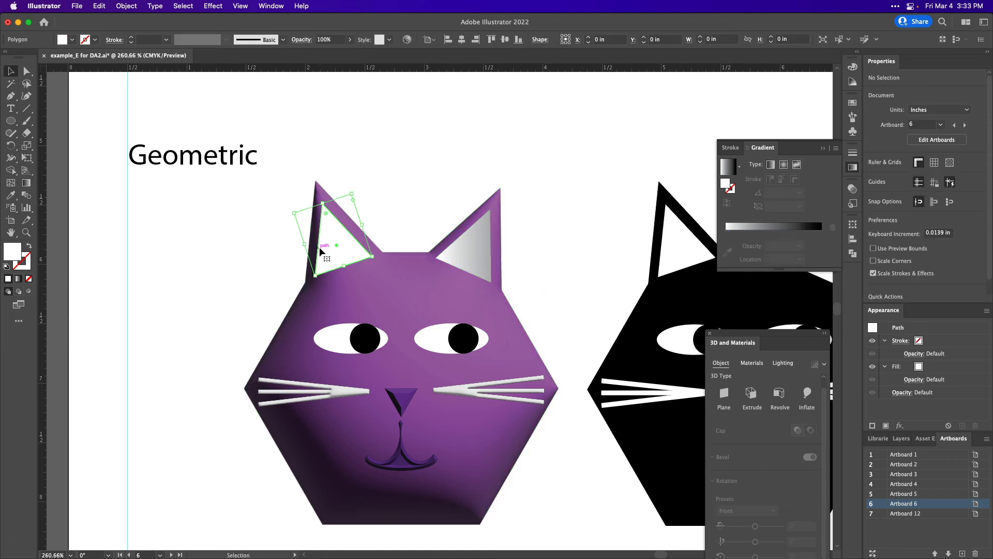
click(781, 227)
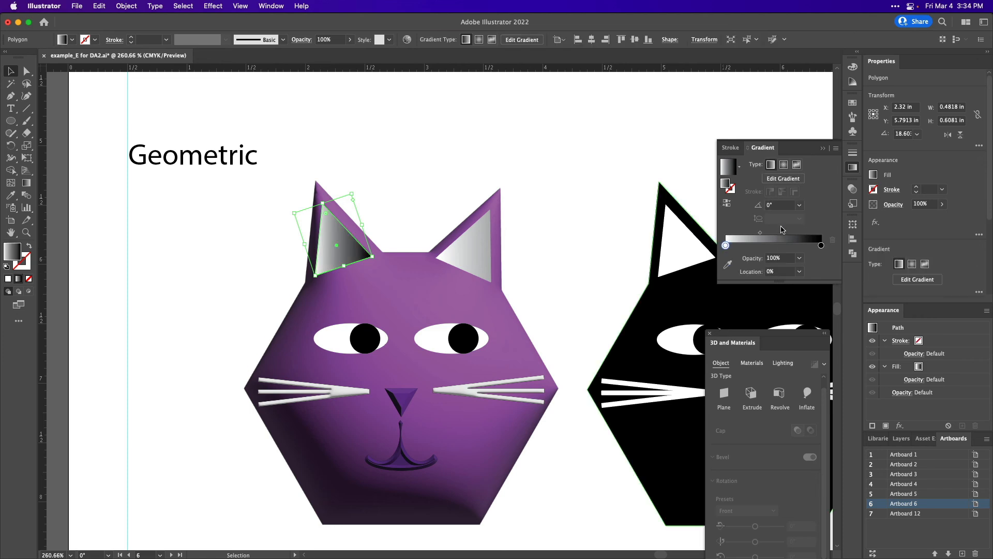
click(26, 182)
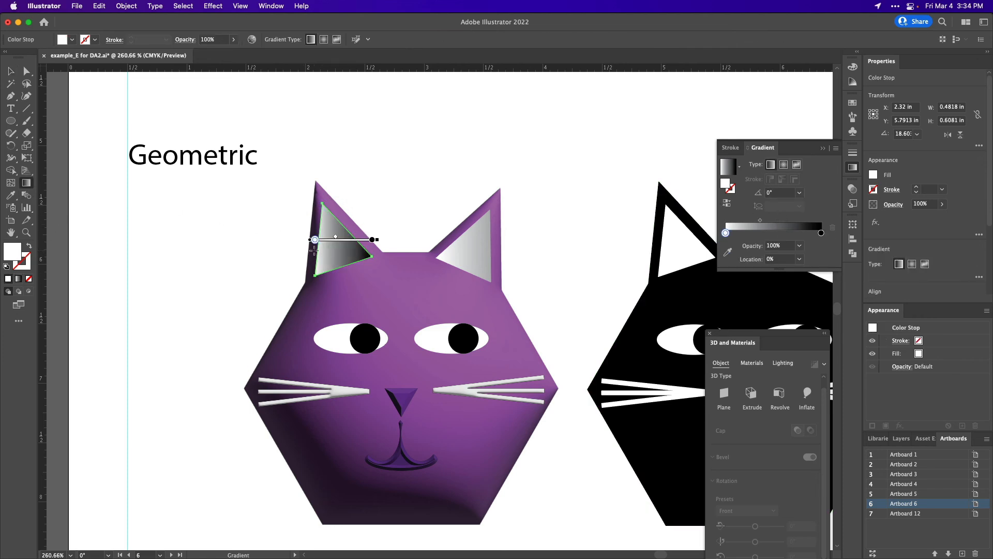
drag(309, 250, 468, 180)
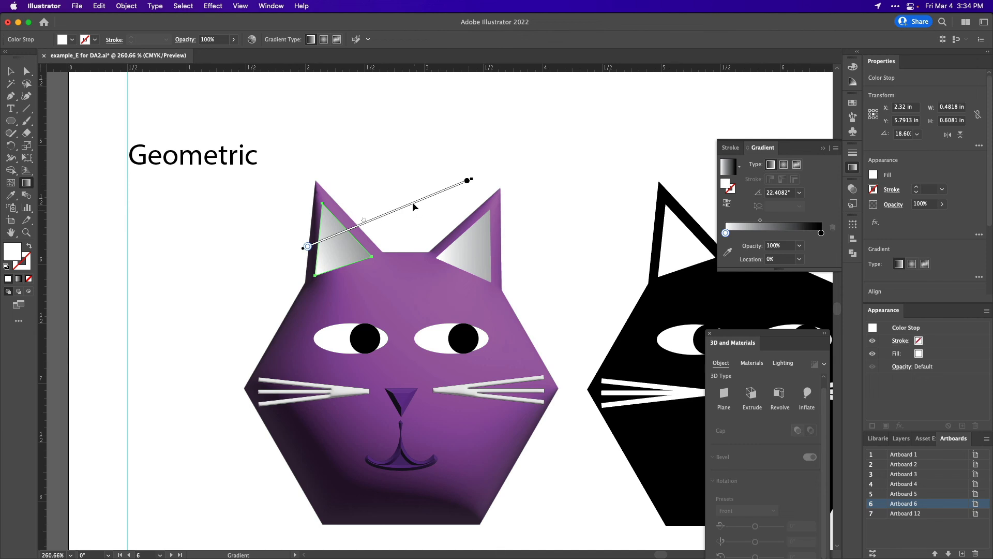
drag(412, 202, 417, 202)
click(11, 72)
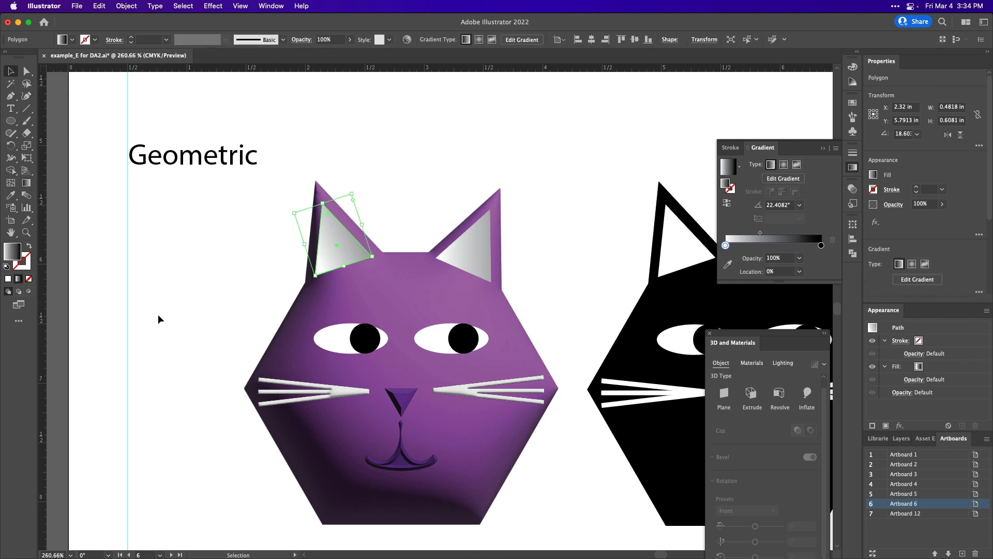
click(209, 317)
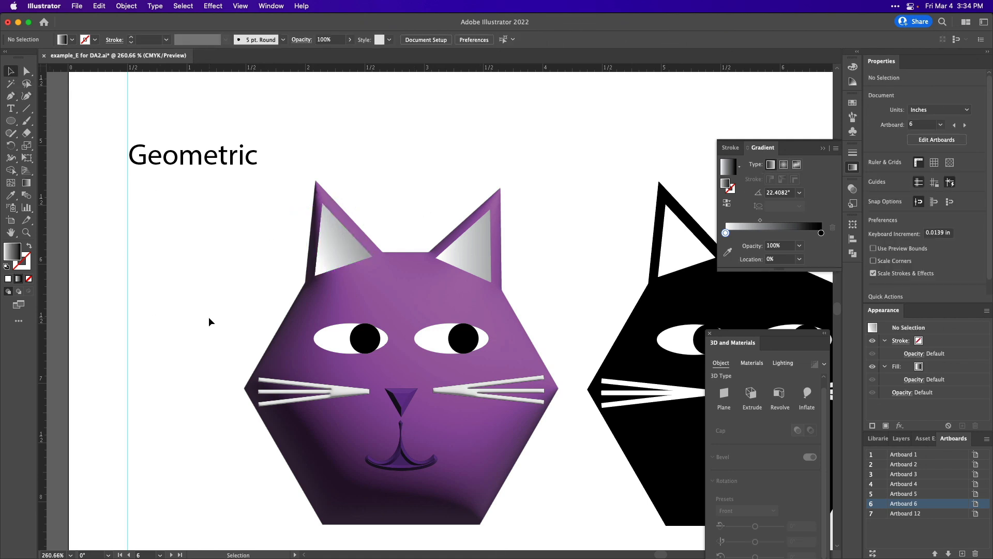